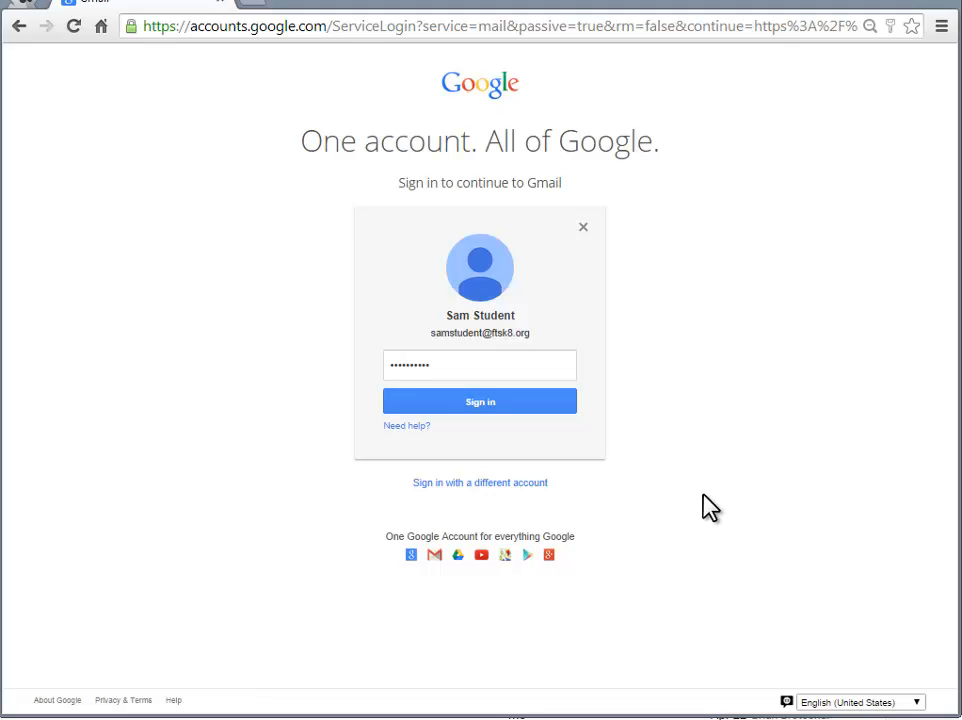
Finish signing in to the student account and open Google Drive from Gmail's apps grid
click(489, 403)
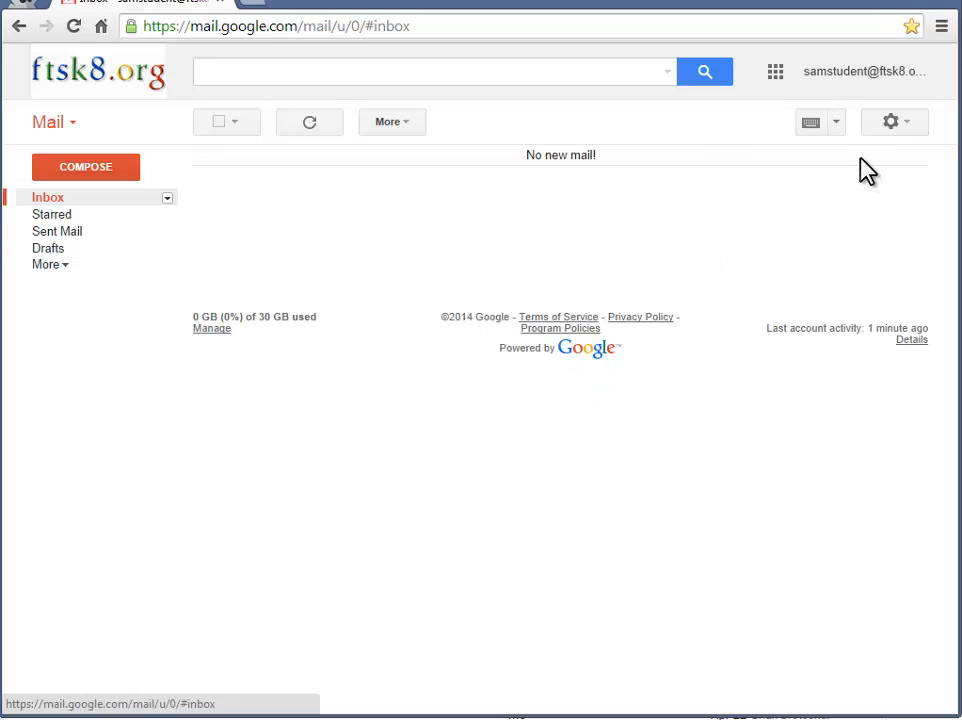
click(775, 73)
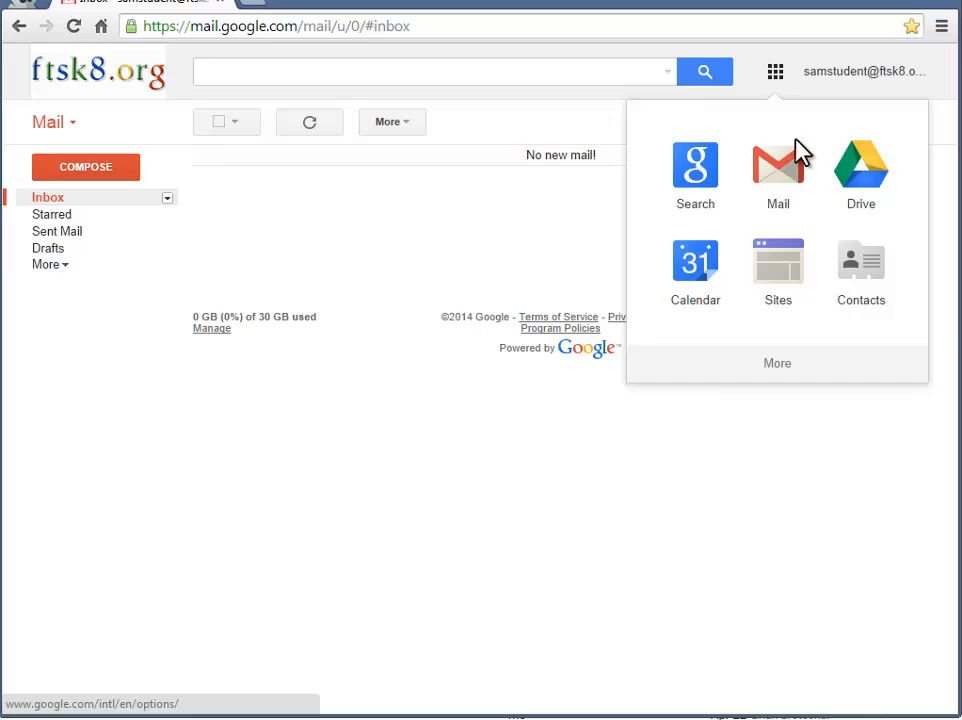
click(857, 178)
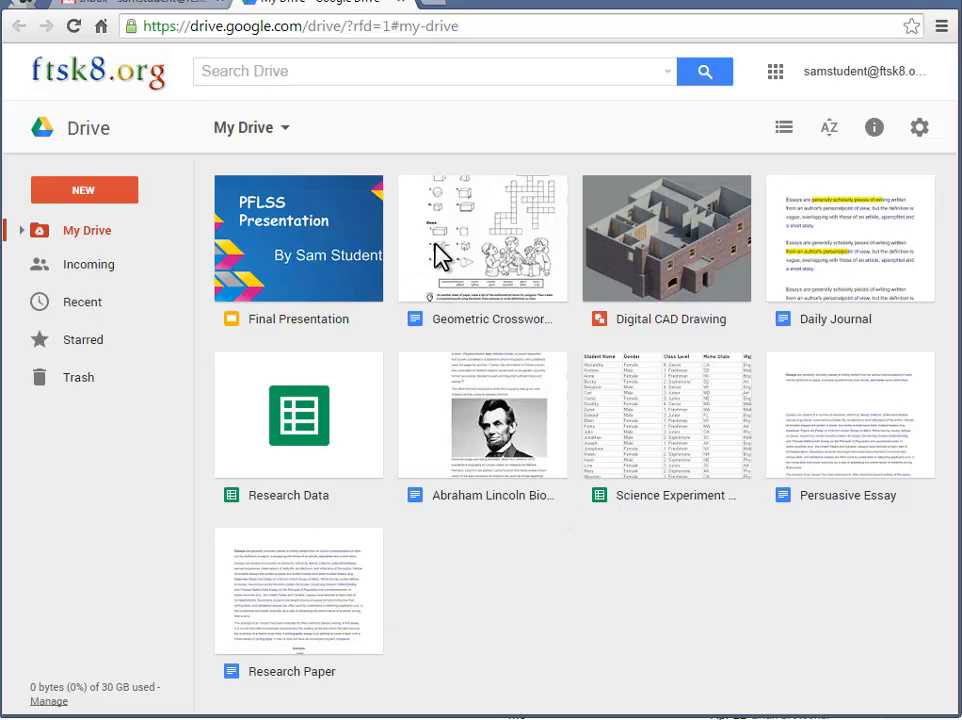
Show My Drive's files in list view, briefly trying grid view before returning to list
click(783, 130)
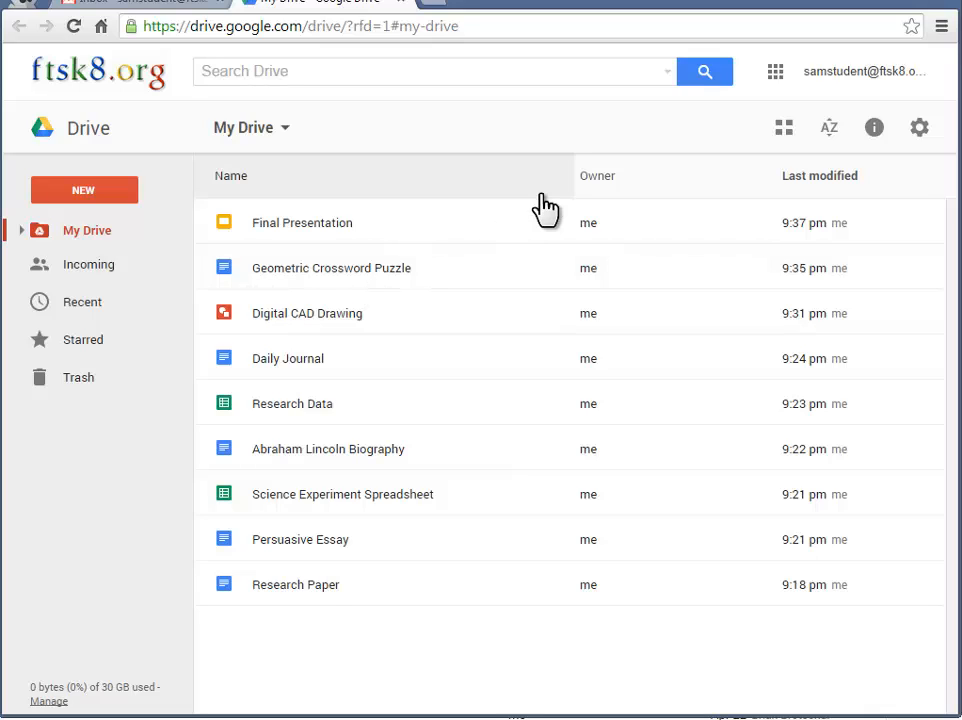
click(784, 140)
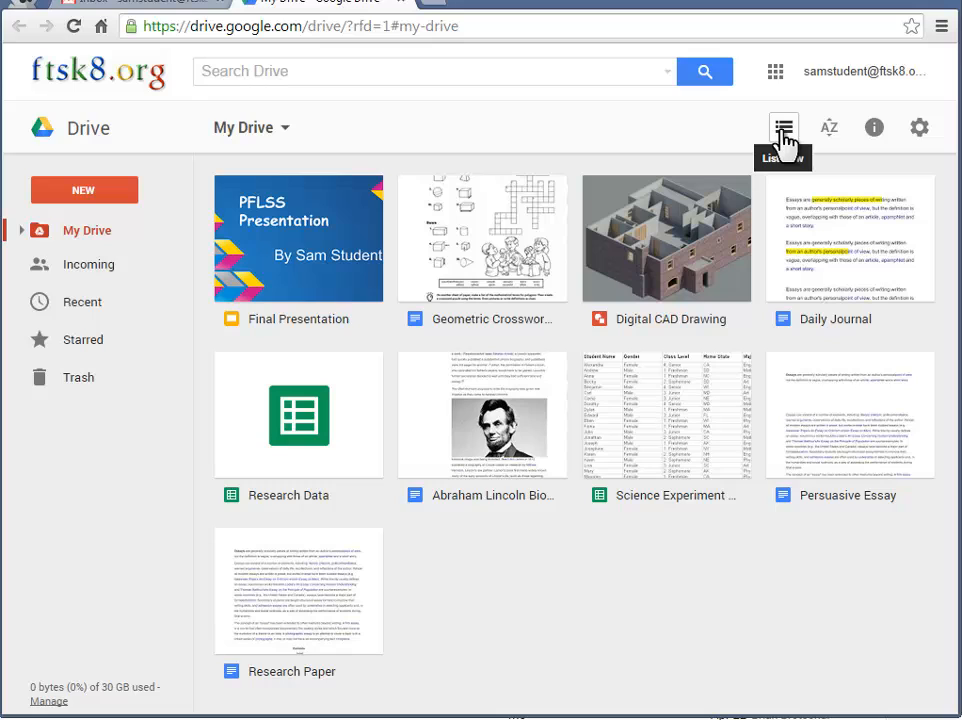
click(785, 145)
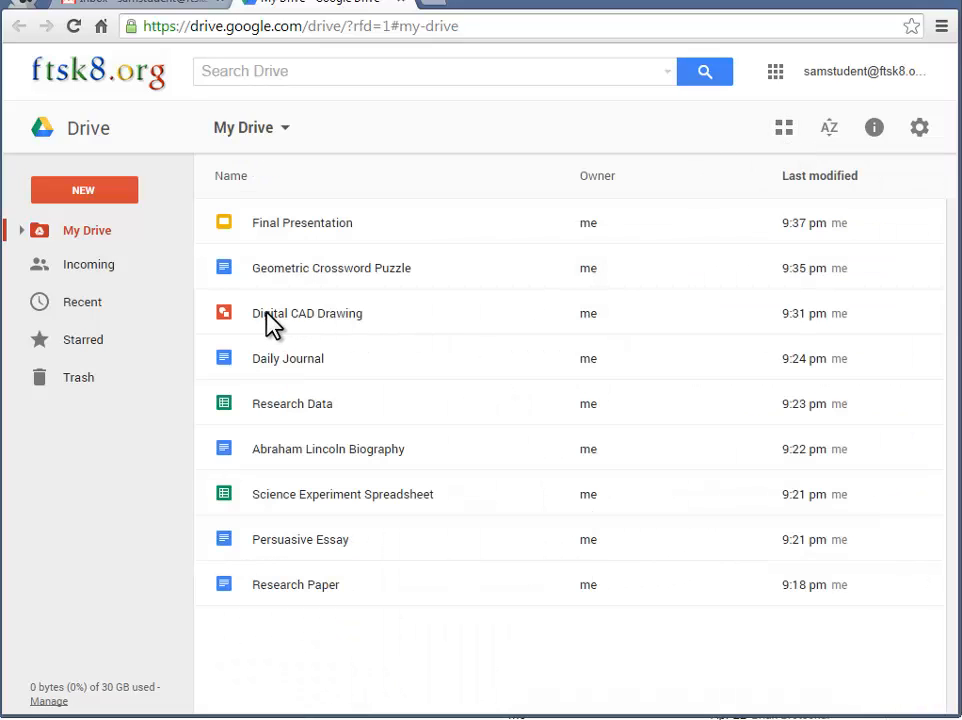
Create a 'Language Arts' folder in My Drive and expand My Drive in the sidebar
click(88, 192)
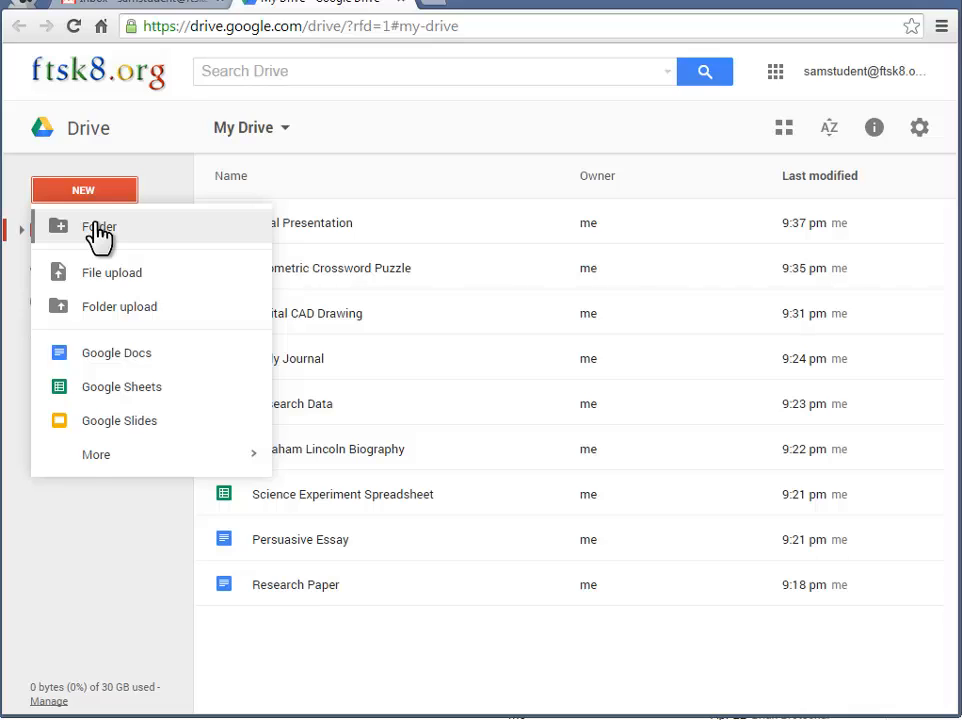
click(99, 231)
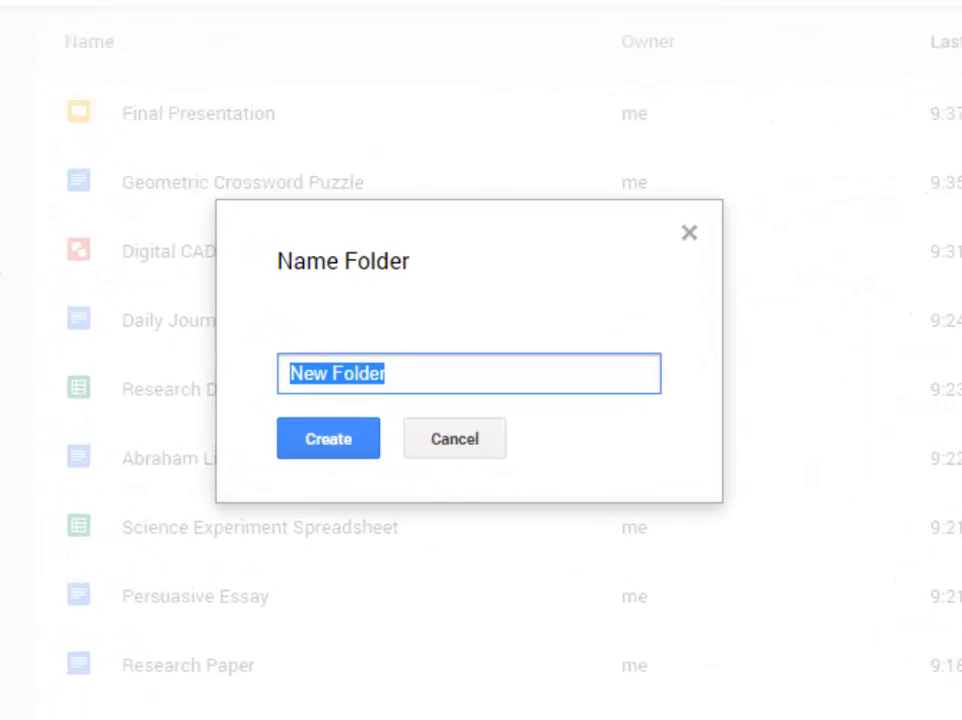
text(Langua)
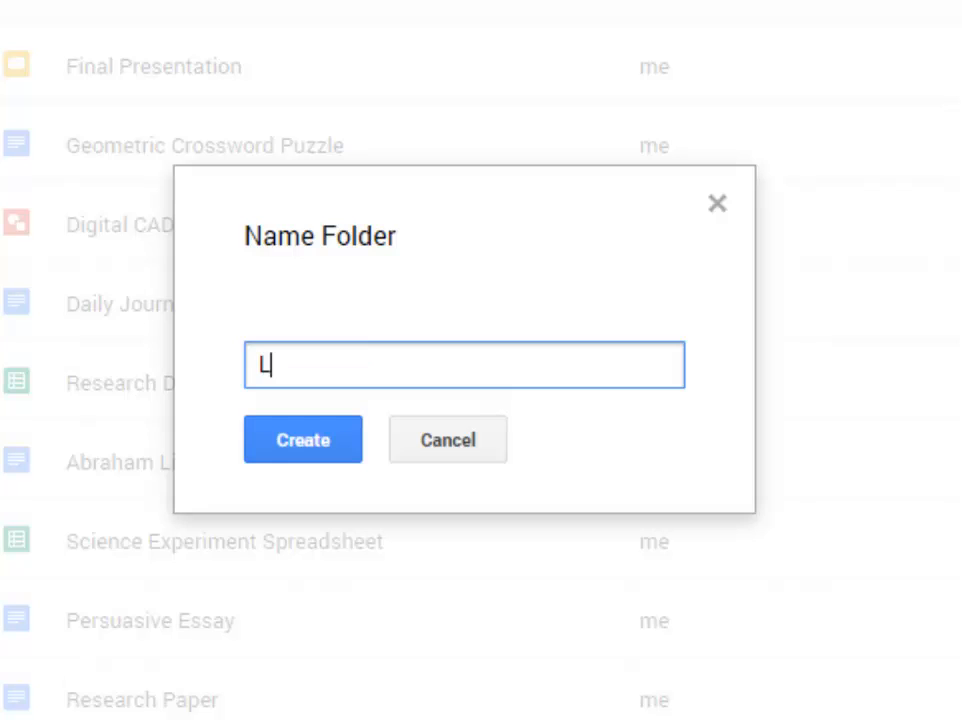
text(ge Arts)
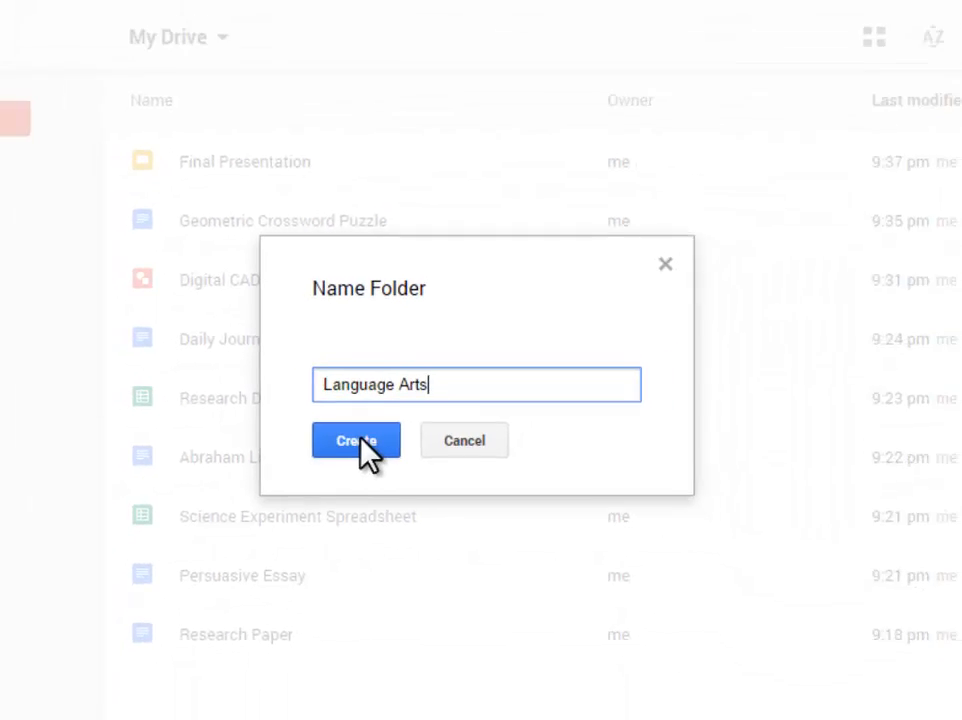
click(358, 441)
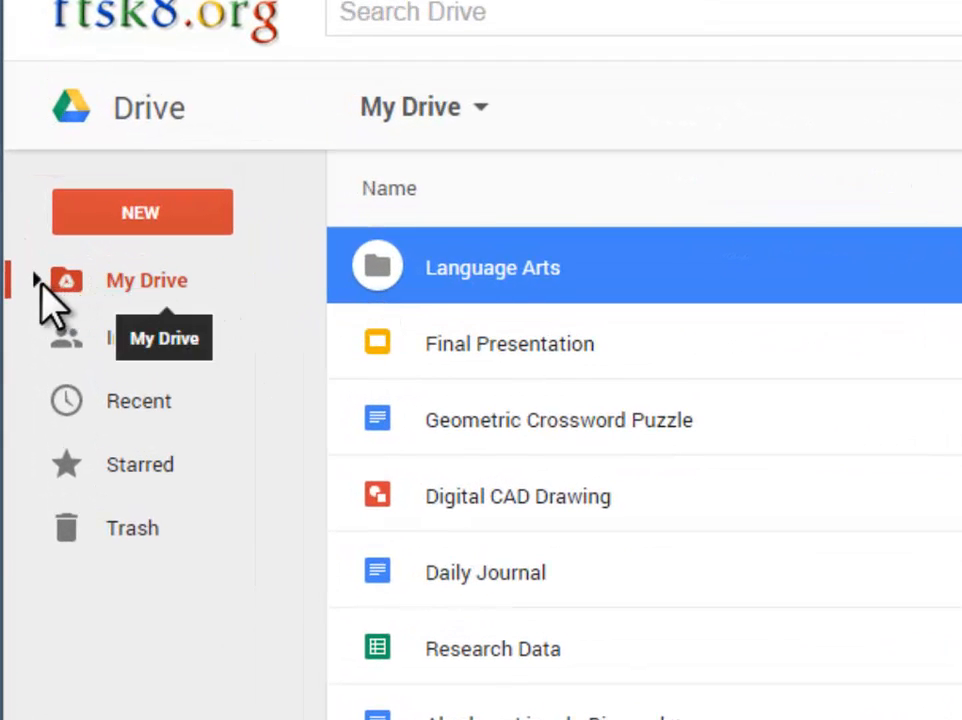
click(36, 279)
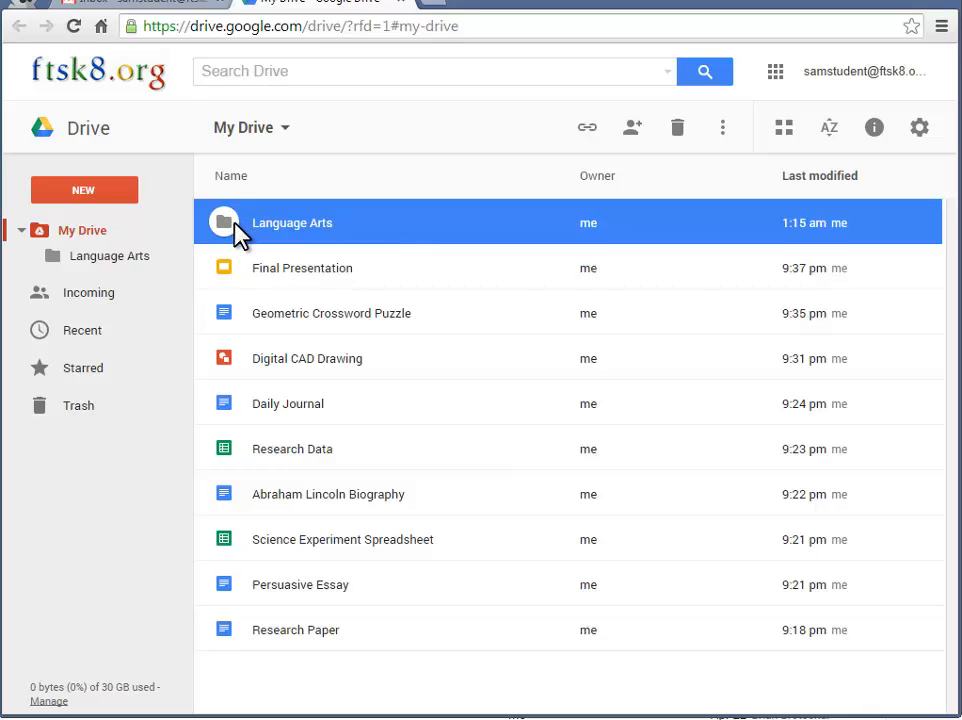
Create a new folder named 'Math' in My Drive
click(83, 189)
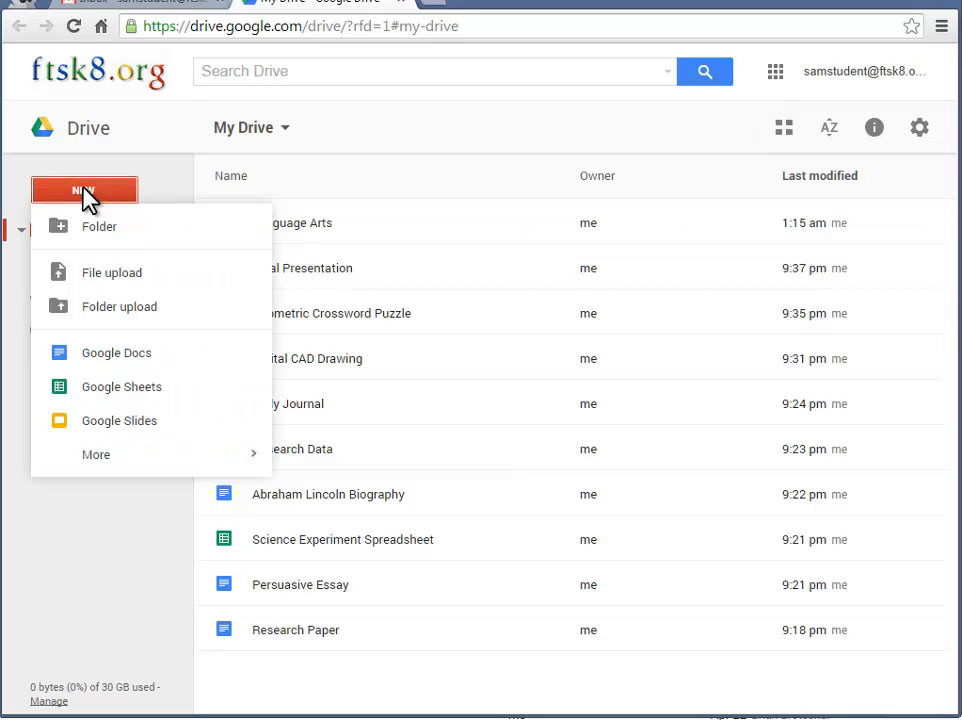
click(99, 226)
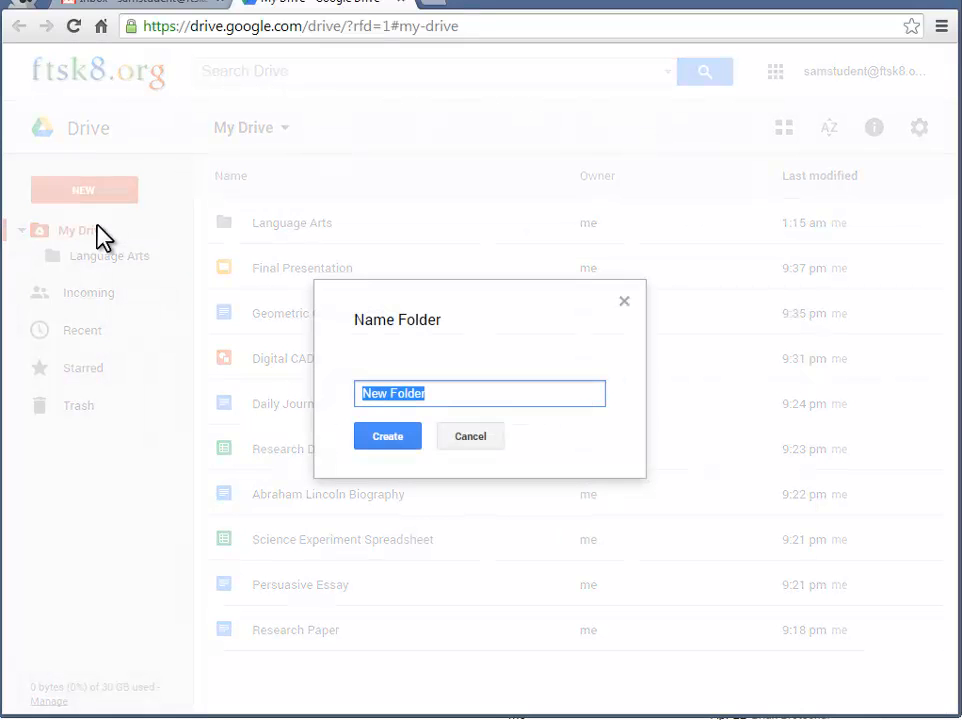
text(Math)
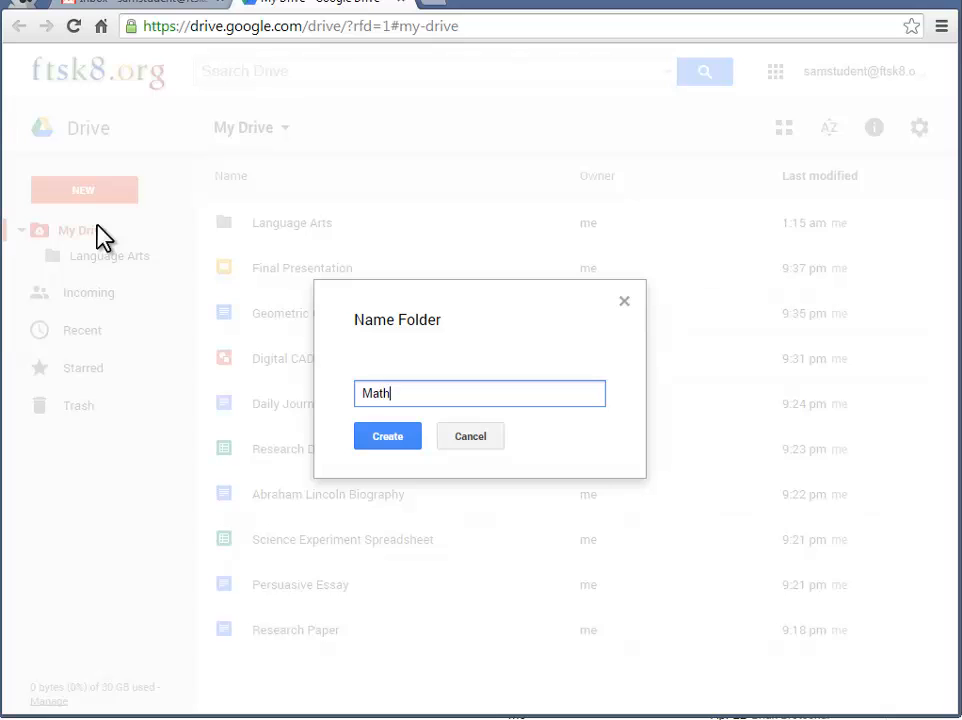
click(396, 449)
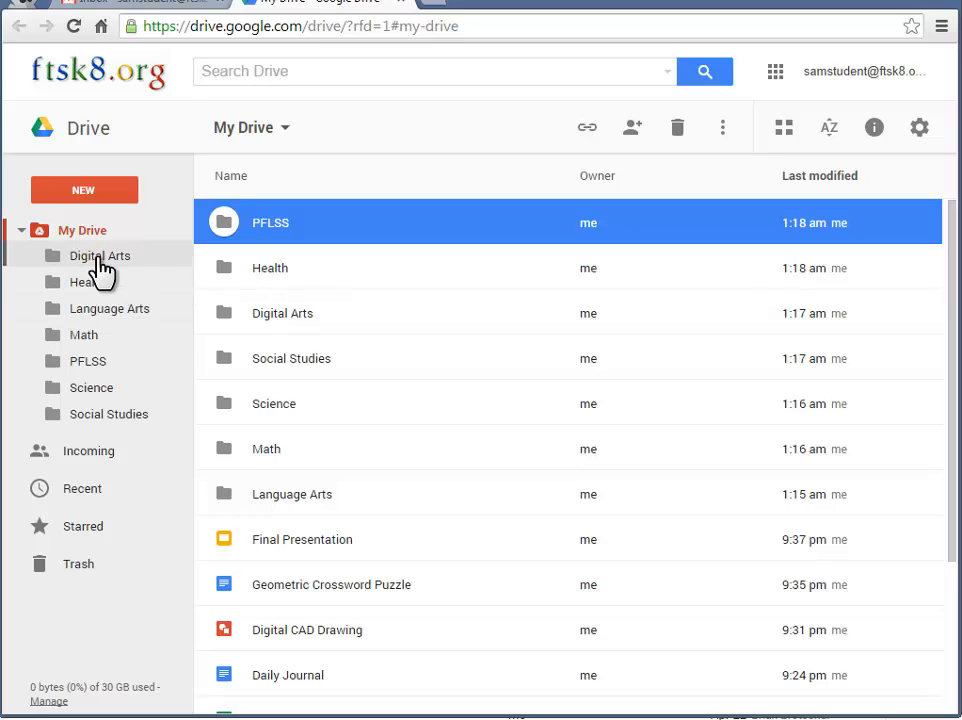
Colour the Digital Arts folder orange and the Health folder lavender
key(Escape)
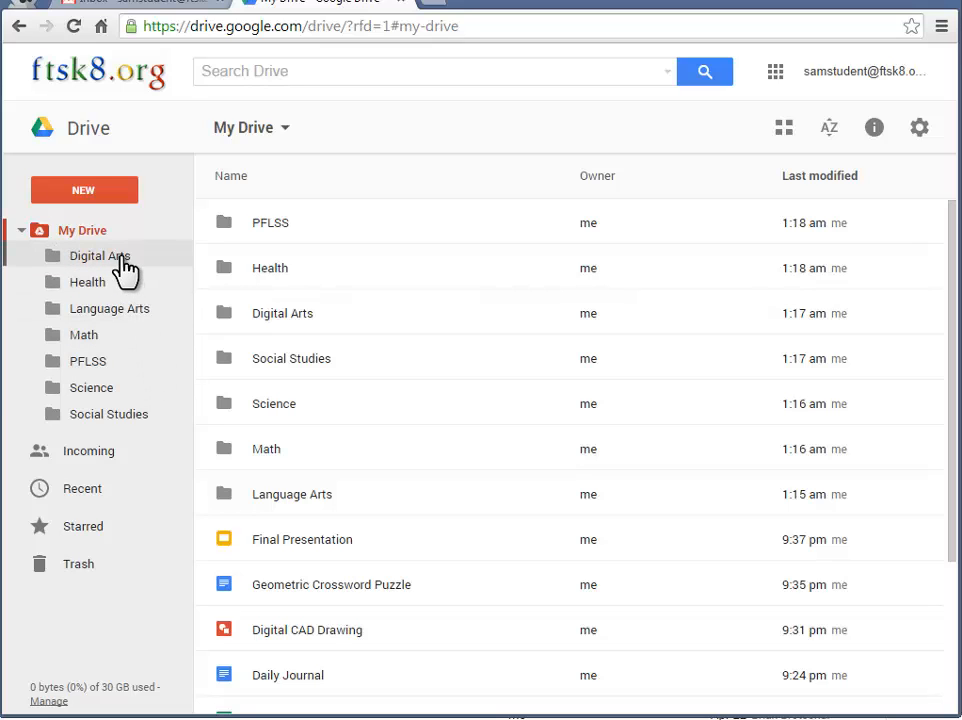
right_click(122, 256)
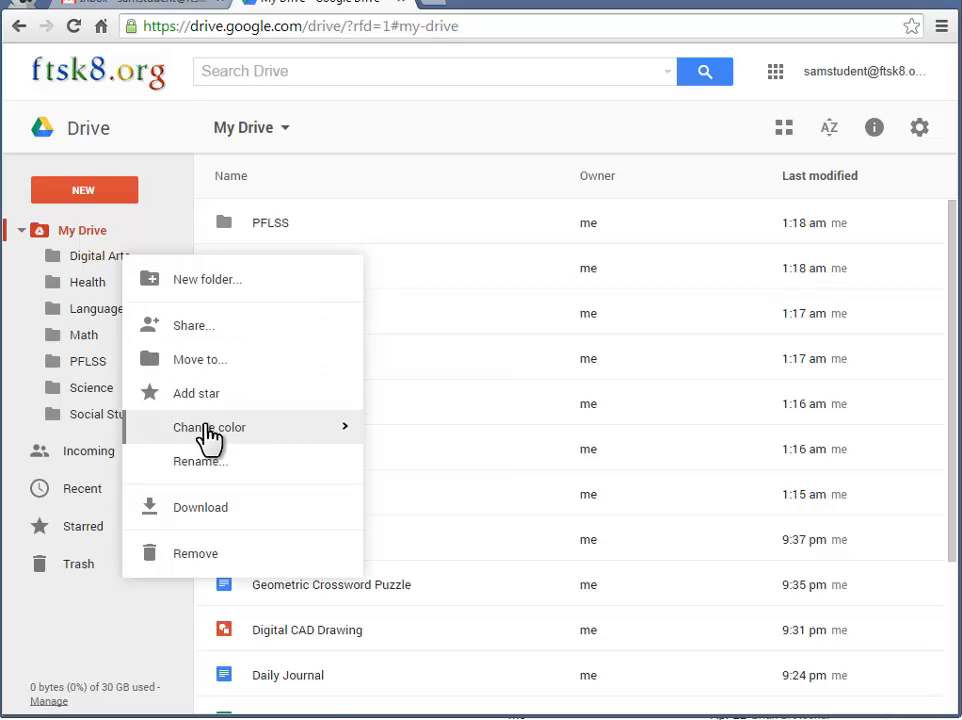
mouse_move(211, 428)
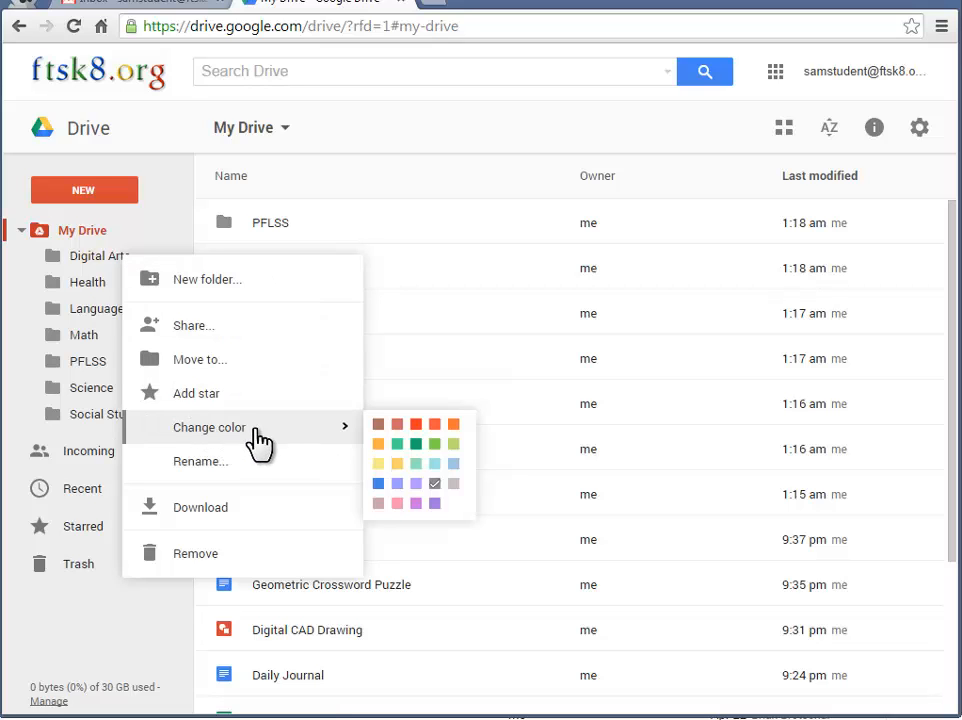
click(378, 446)
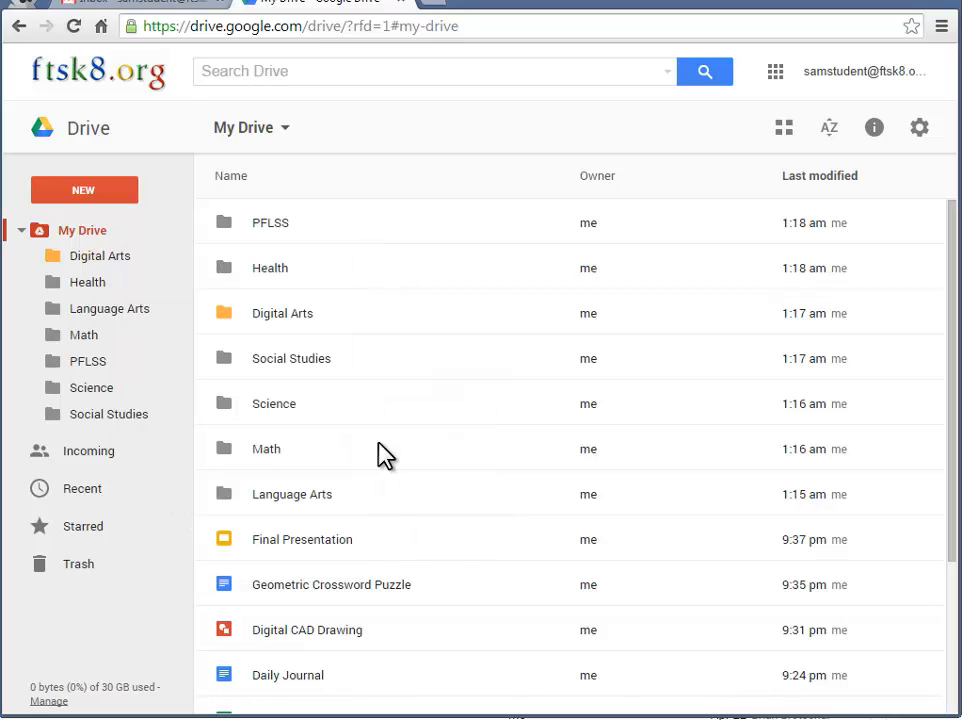
right_click(131, 284)
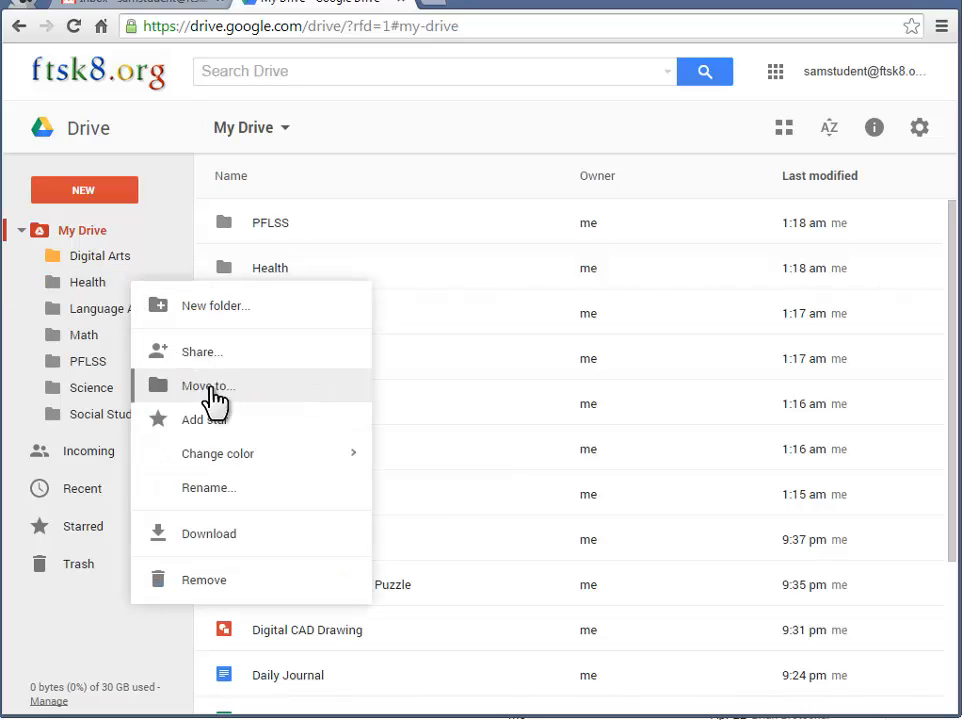
mouse_move(228, 456)
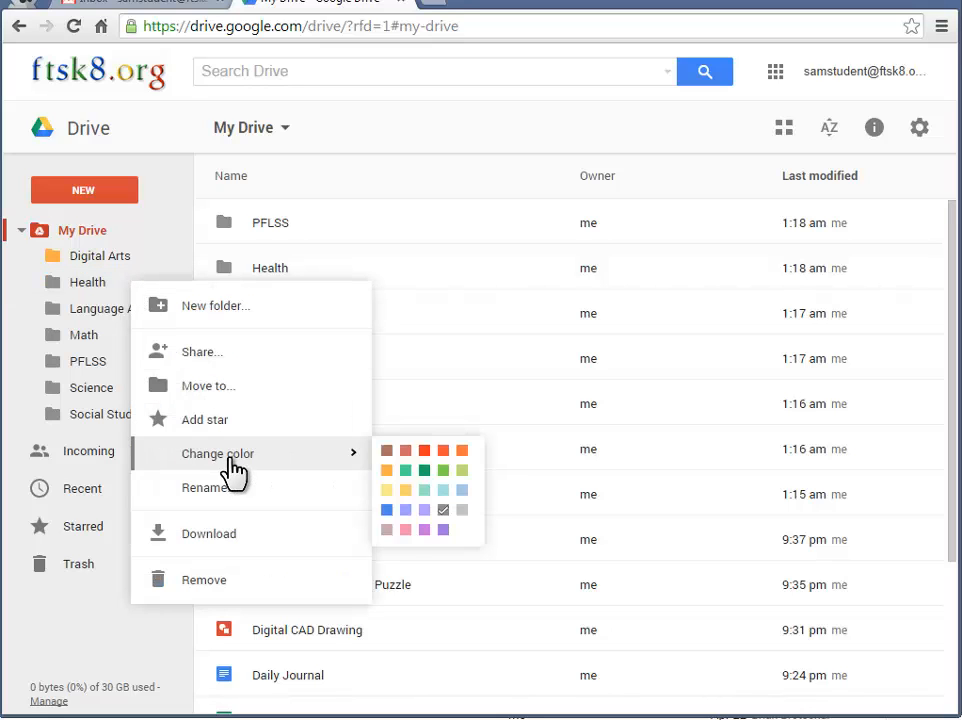
click(405, 510)
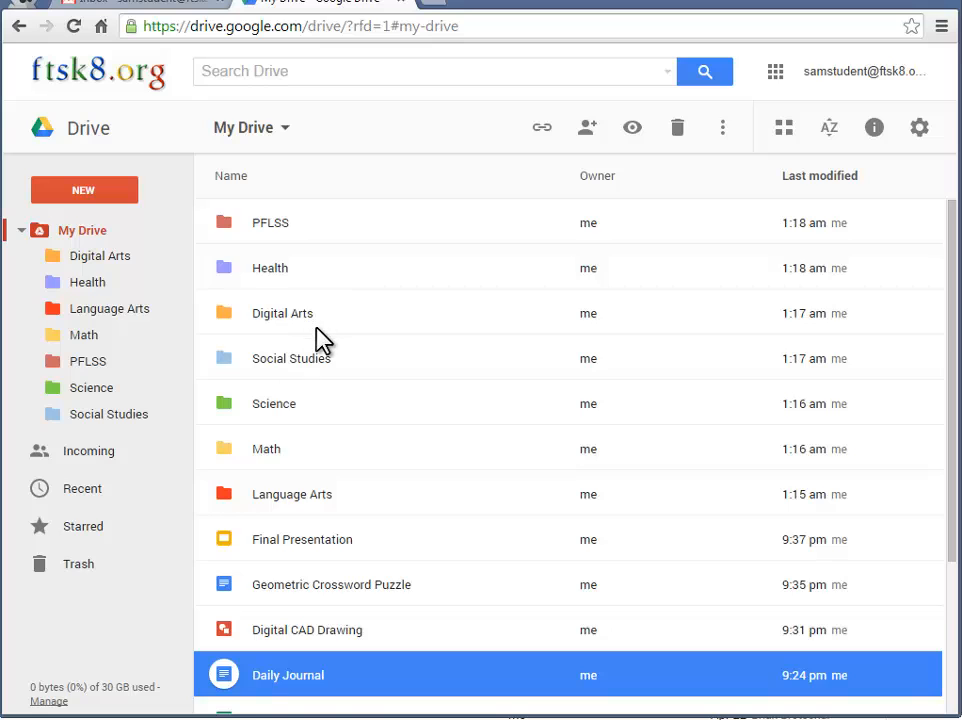
Move Daily Journal into the Language Arts folder, then open Language Arts to confirm
scroll(322, 337, down, 2)
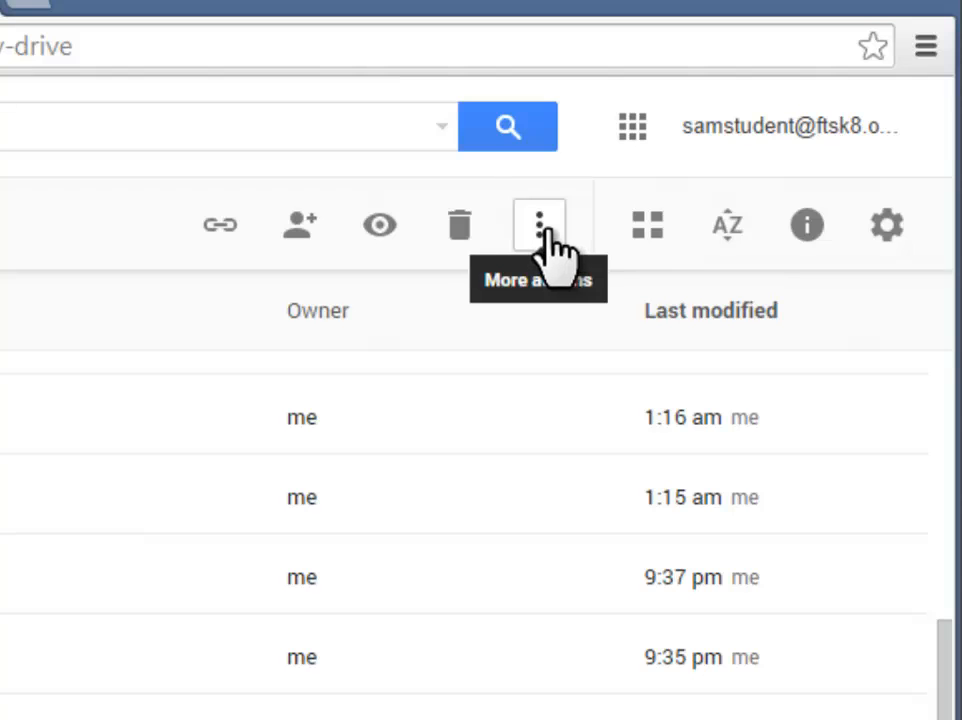
click(539, 232)
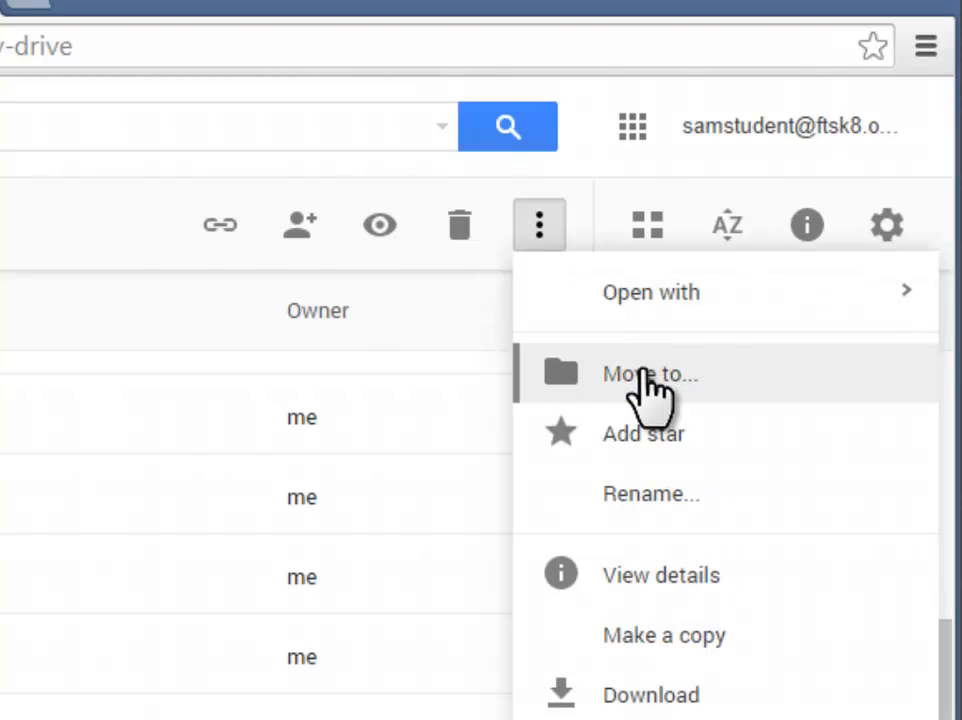
click(652, 393)
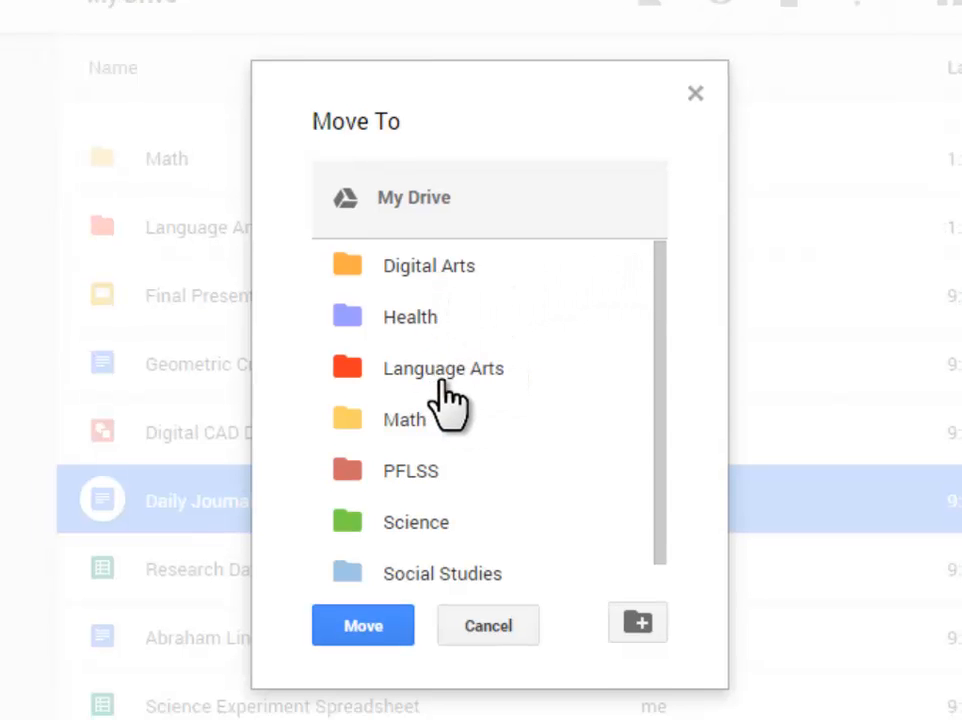
click(401, 374)
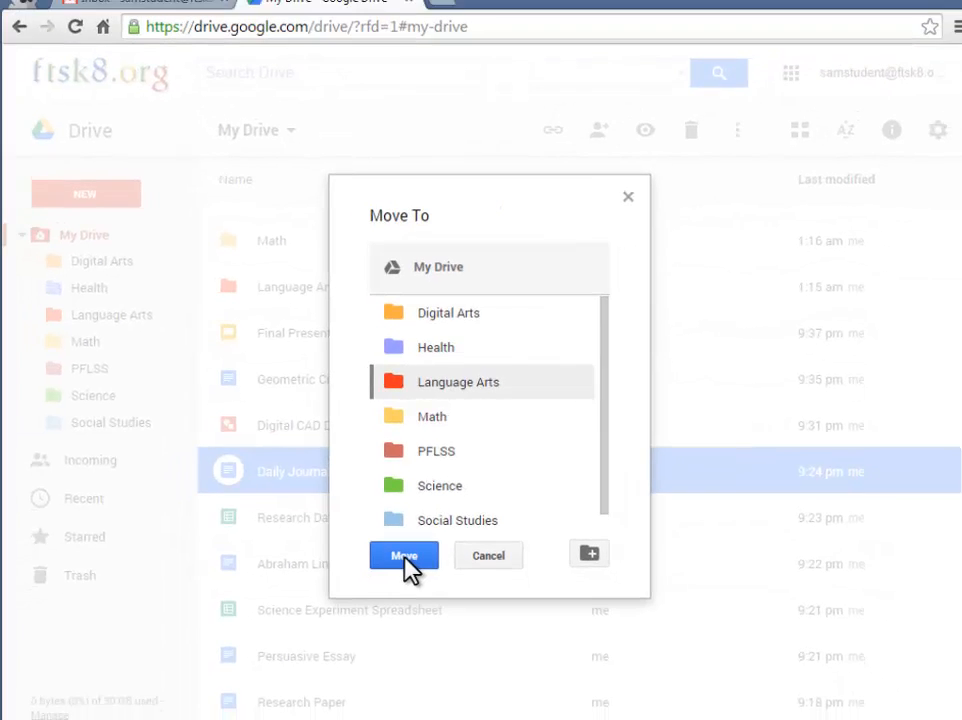
click(389, 582)
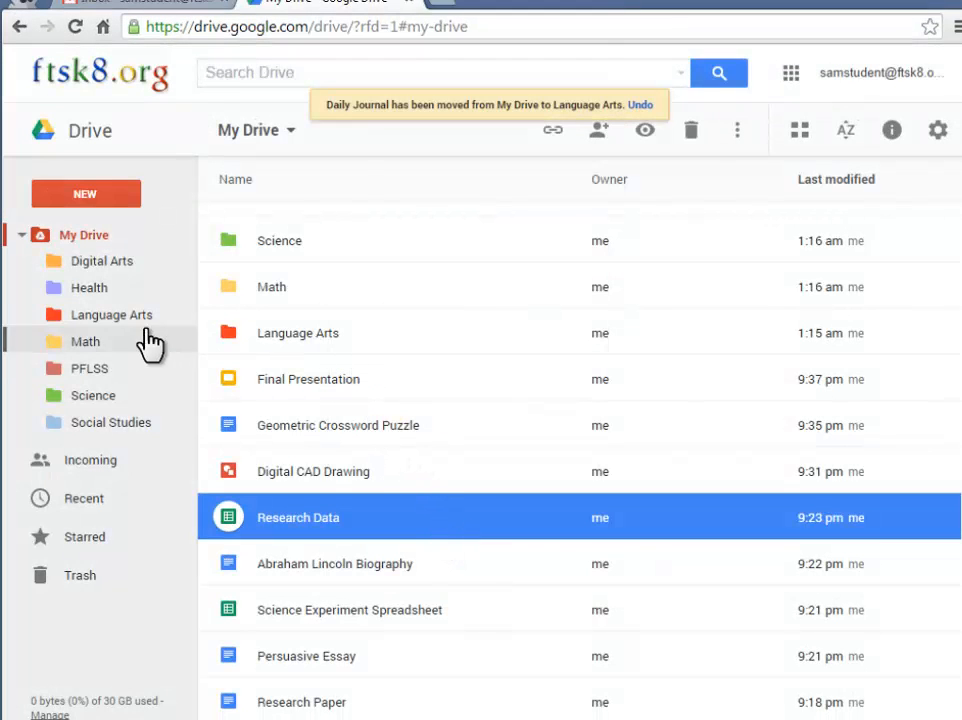
click(105, 320)
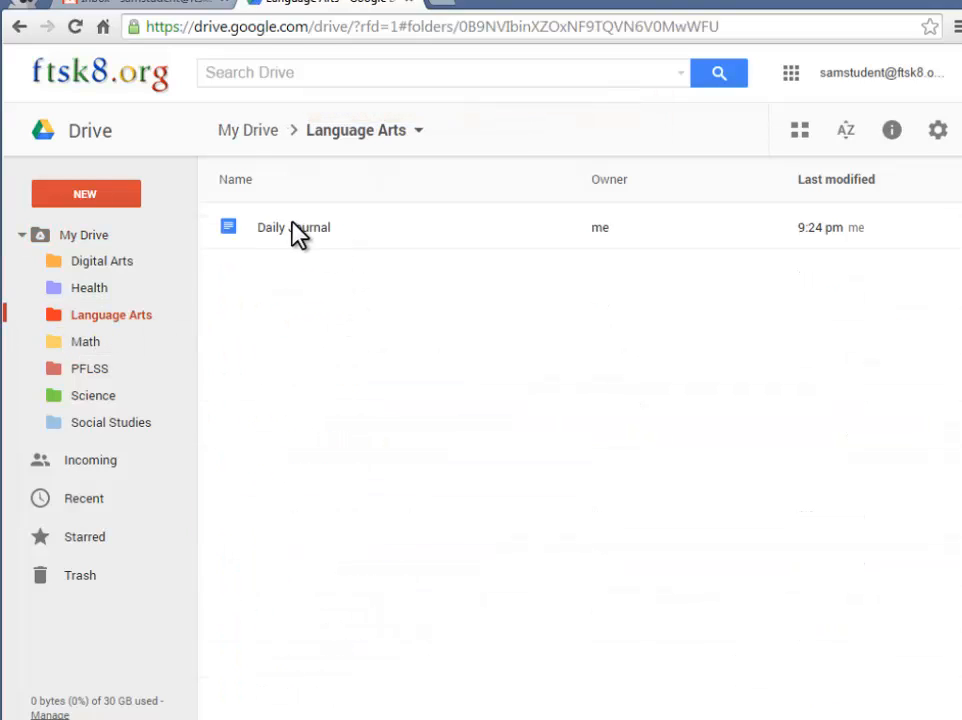
Move Persuasive Essay and Research Paper together into Language Arts and check the folder
click(92, 236)
scroll(343, 505, down, 2)
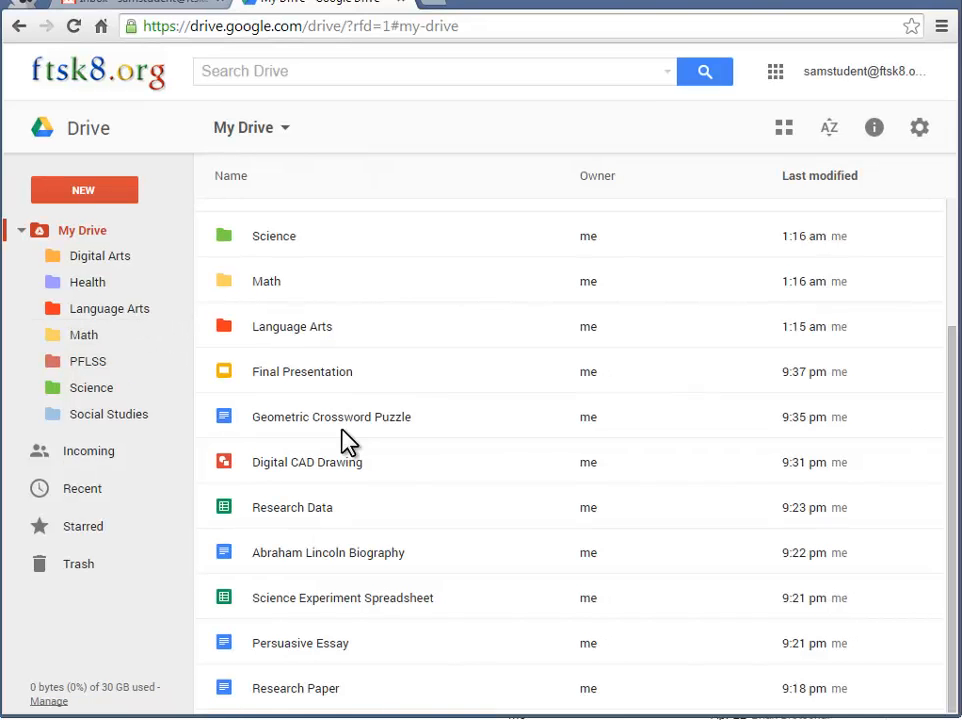
click(337, 641)
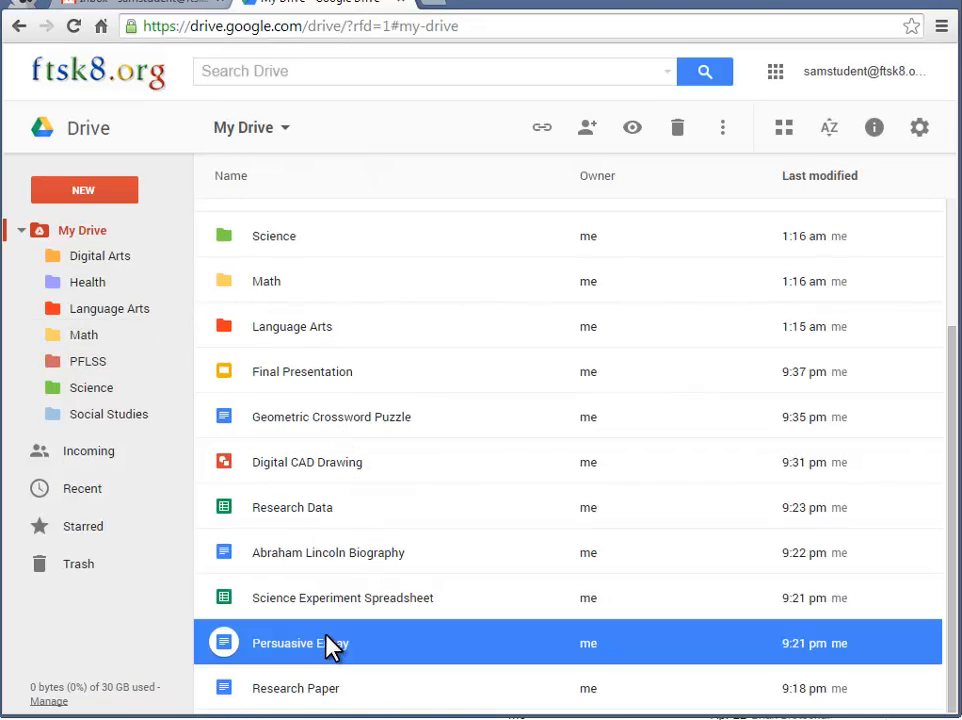
ctrl+click(355, 688)
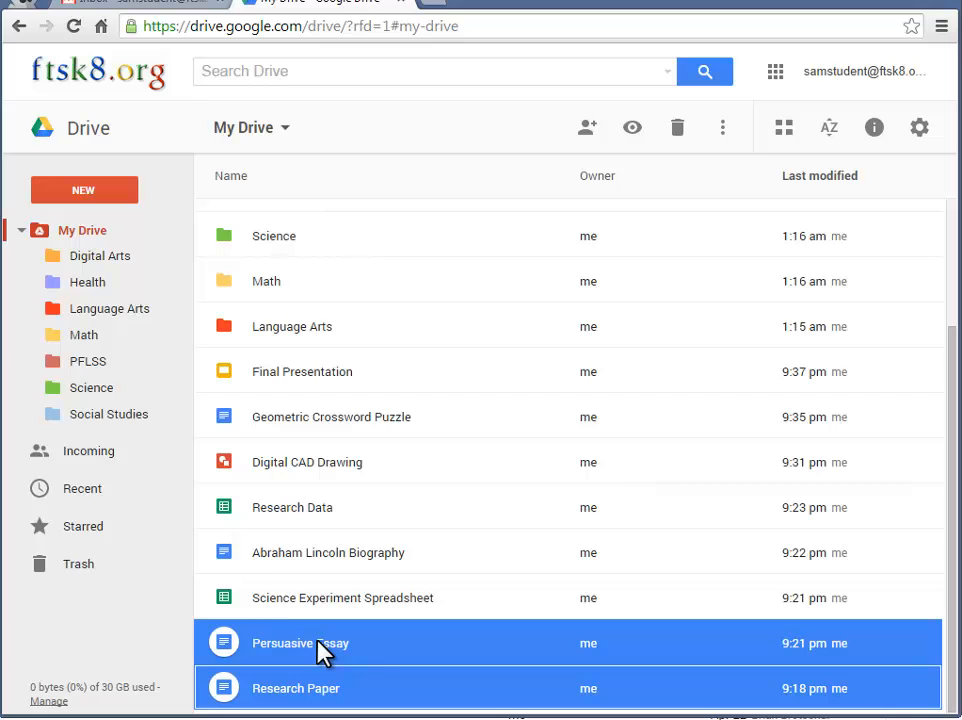
drag(320, 650, 128, 325)
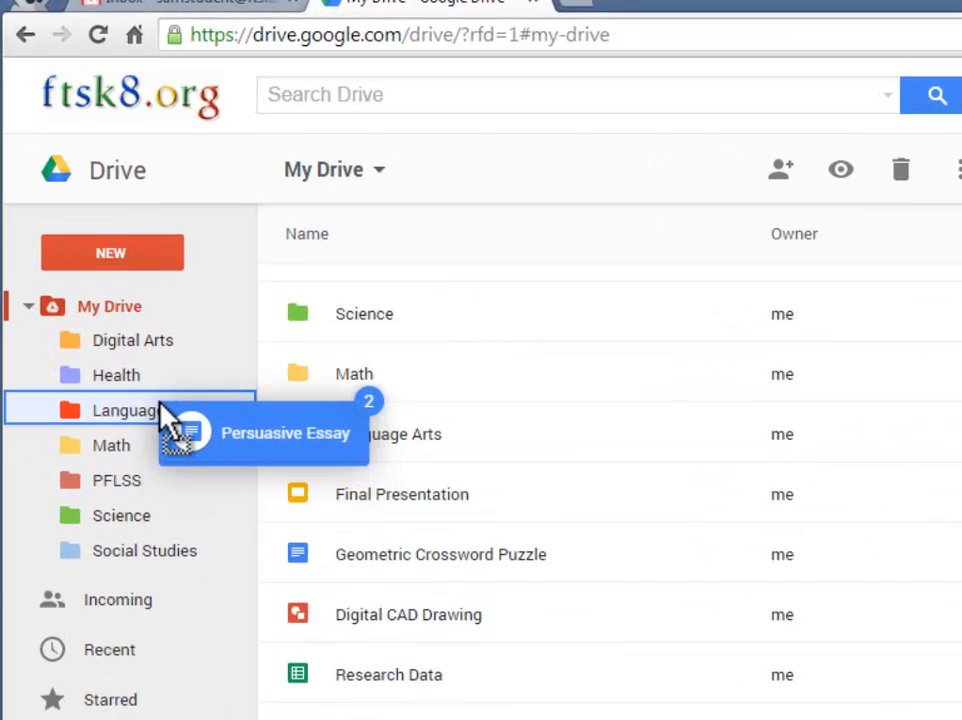
drag(161, 410, 161, 412)
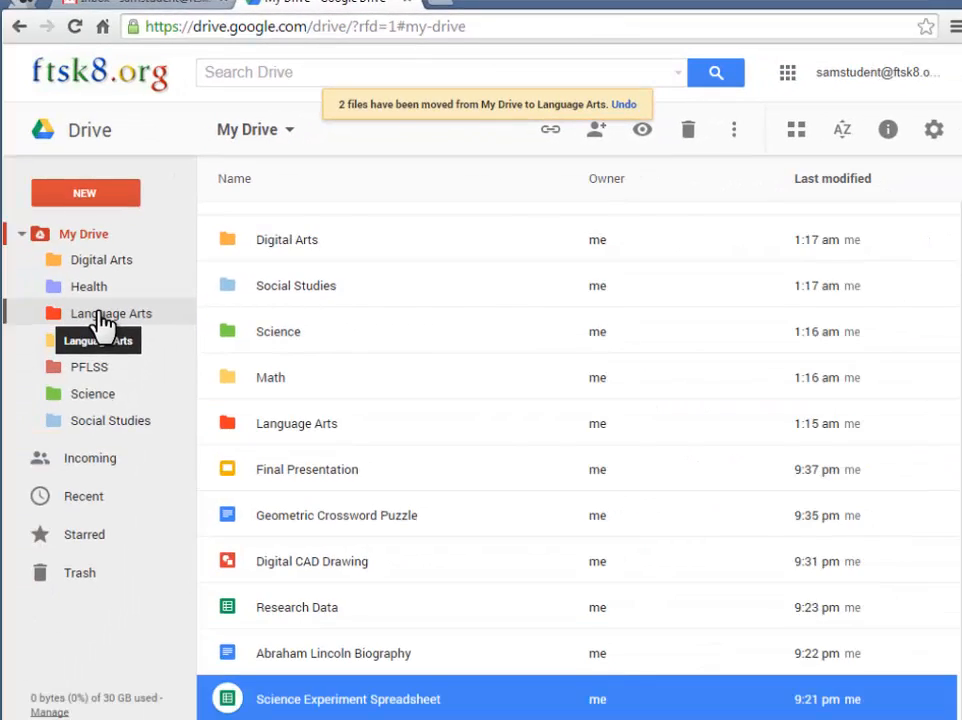
click(101, 316)
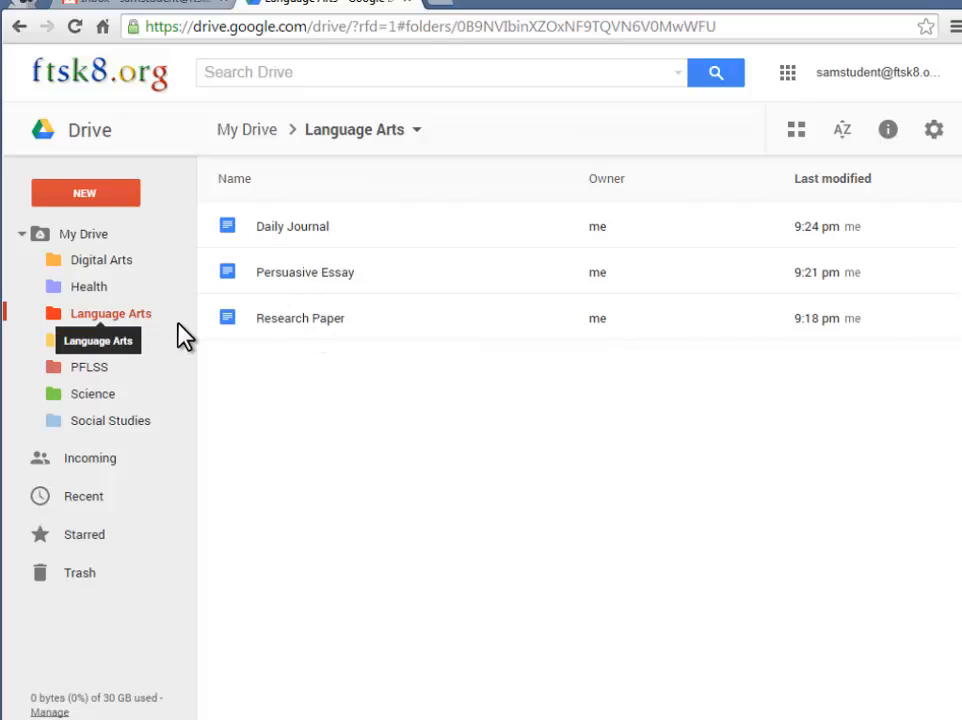
File Geometric Crossword Puzzle into Math and Abraham Lincoln Biography into Social Studies
click(94, 235)
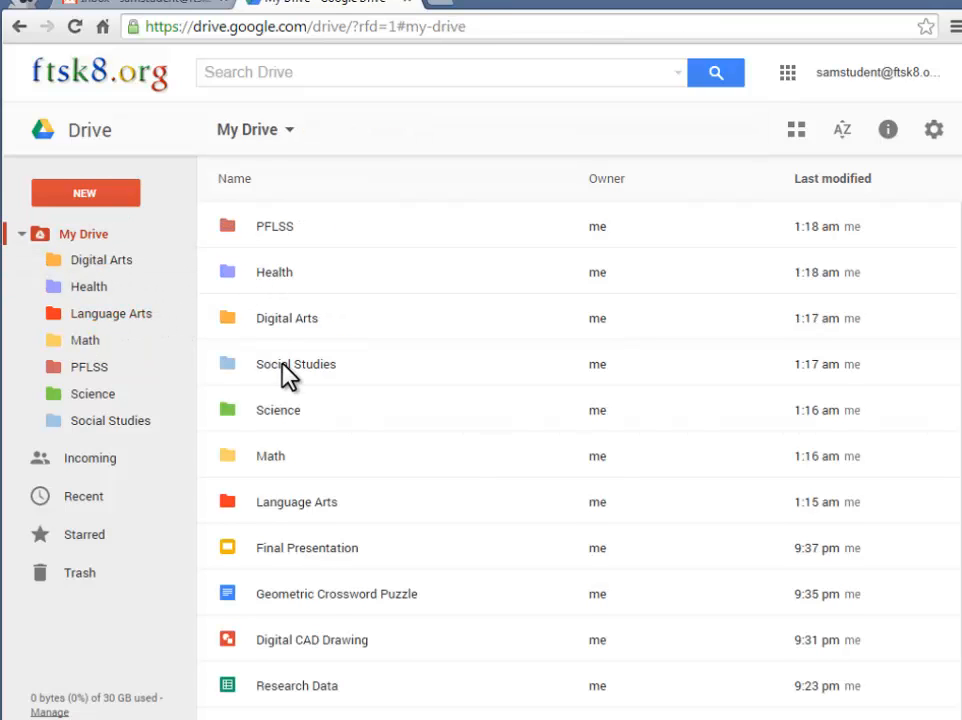
scroll(286, 369, down, 1)
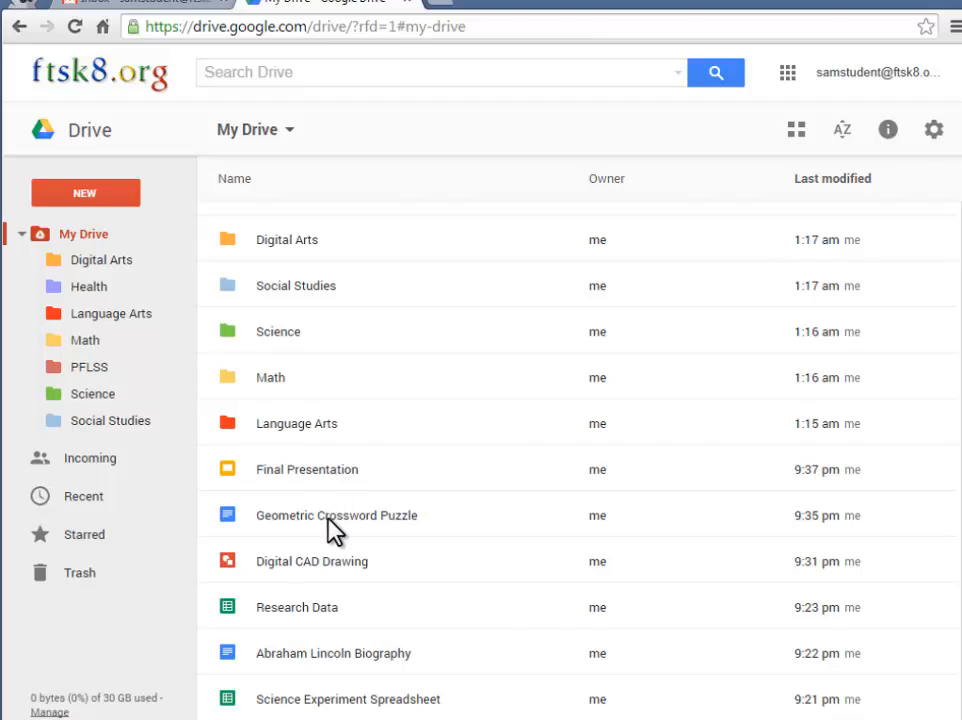
drag(335, 520, 93, 348)
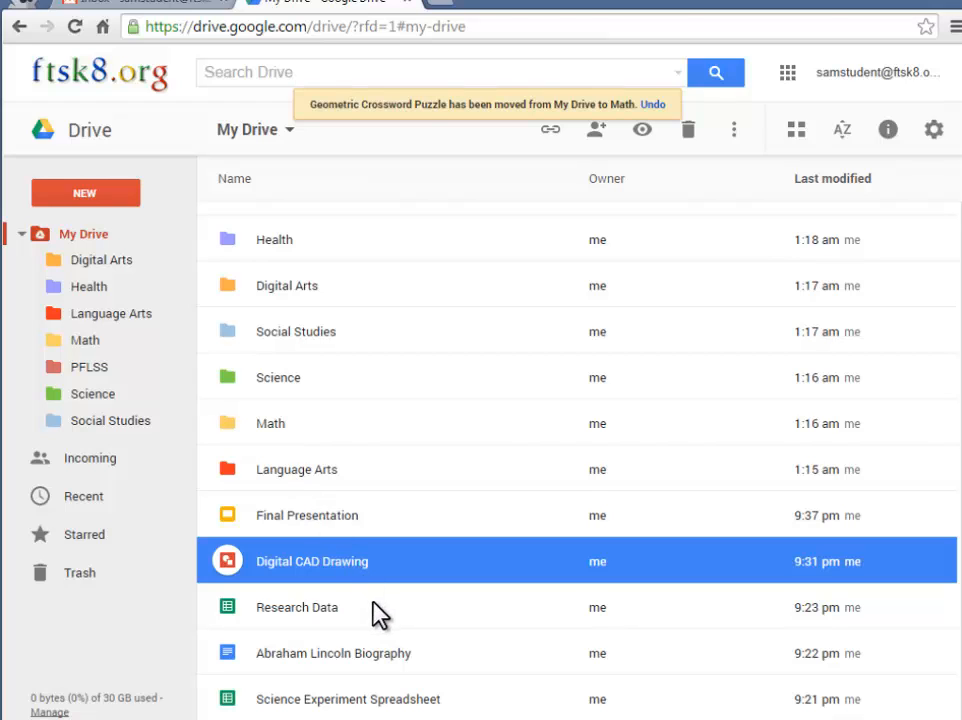
drag(330, 655, 118, 422)
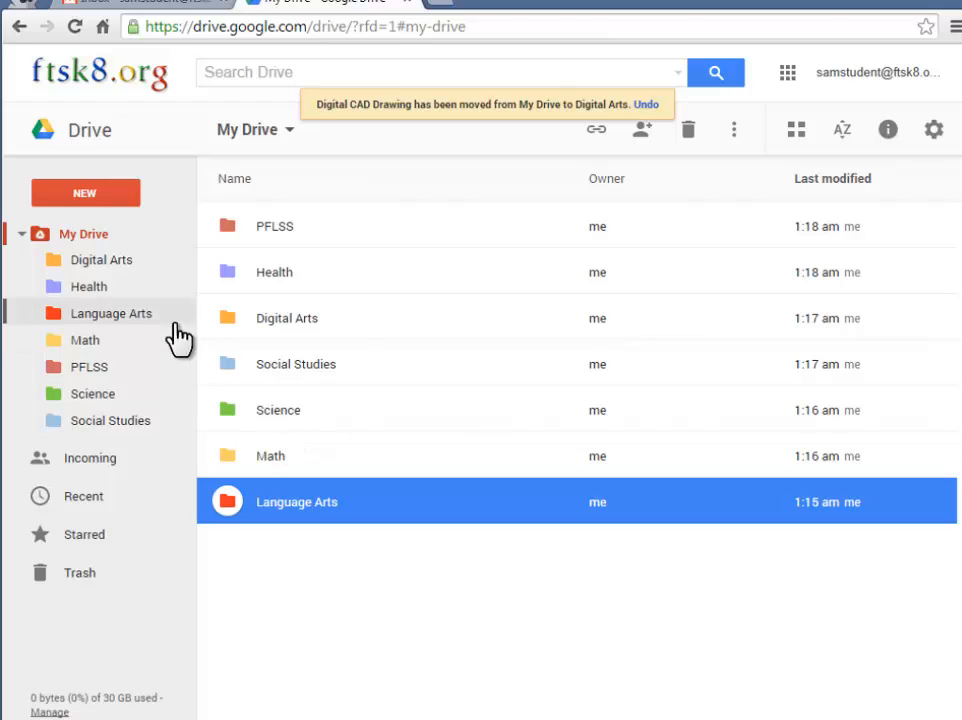
Browse Digital Arts, Health, Language Arts, Math, PFLSS and Social Studies, ending in Language Arts
click(101, 261)
click(97, 290)
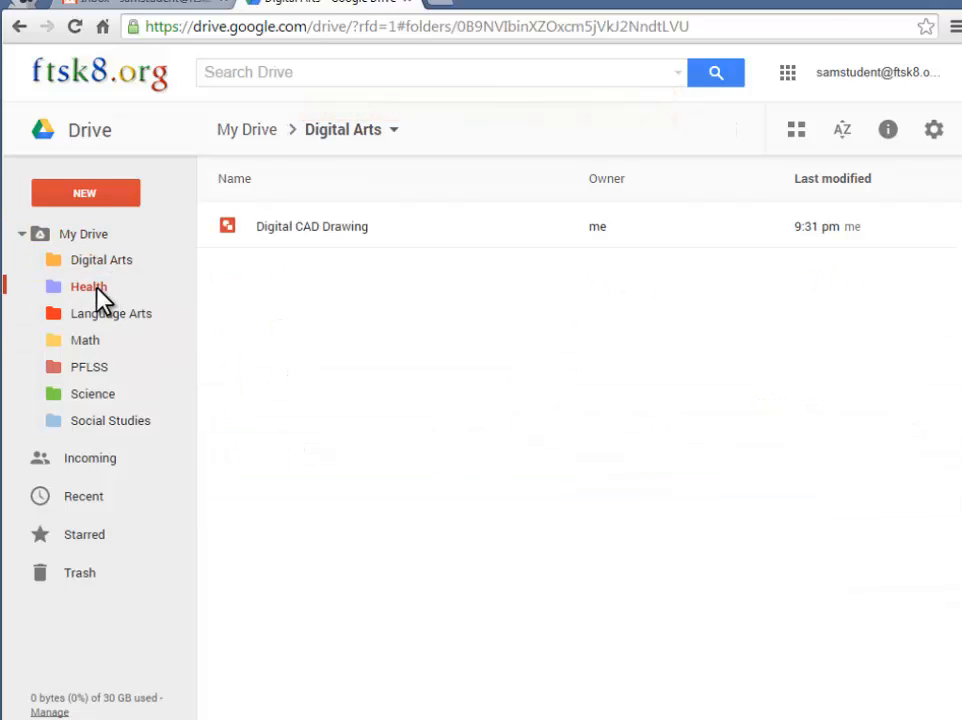
click(101, 314)
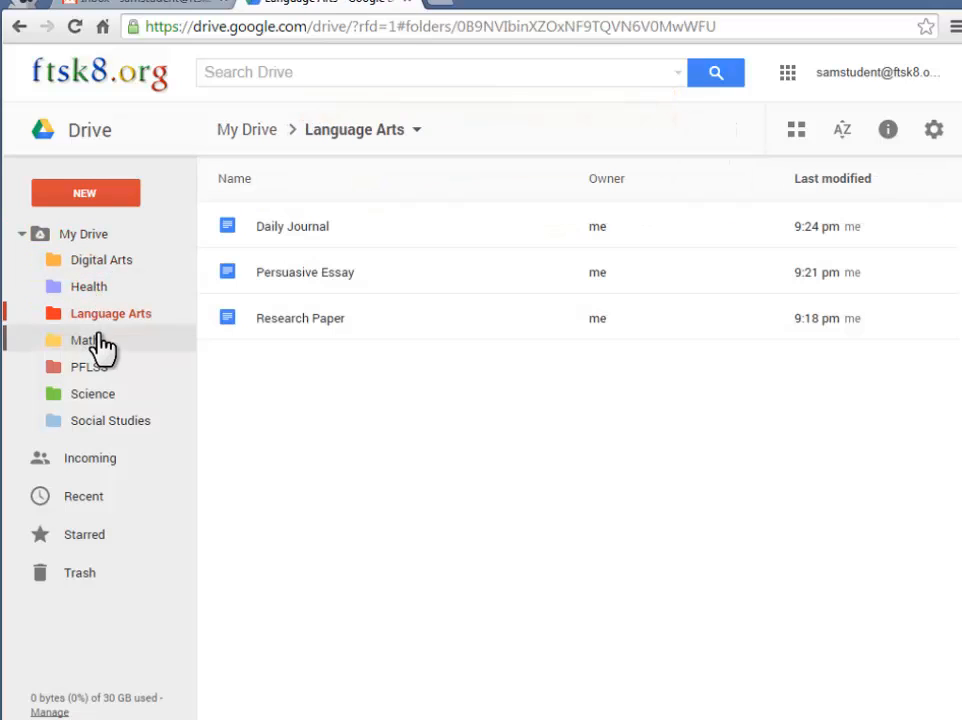
click(97, 340)
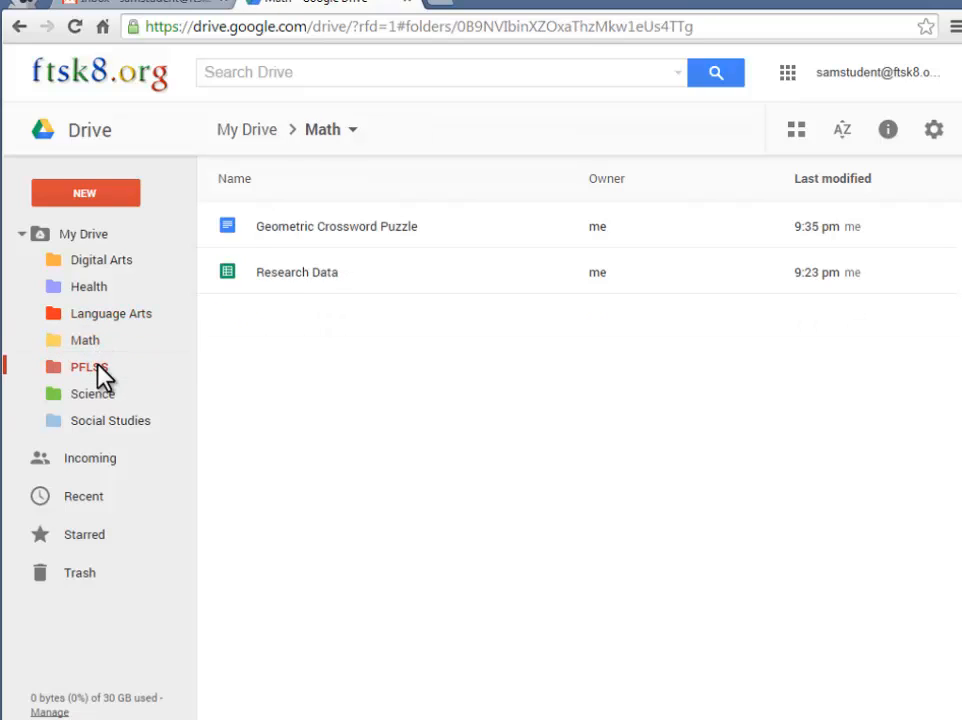
click(101, 376)
click(108, 431)
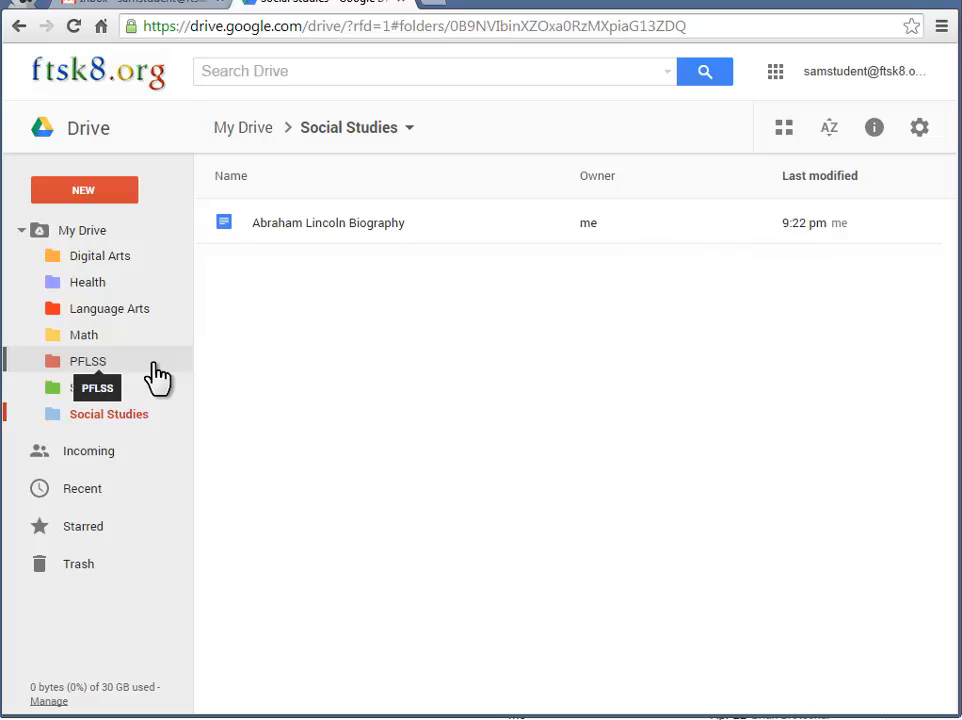
click(115, 312)
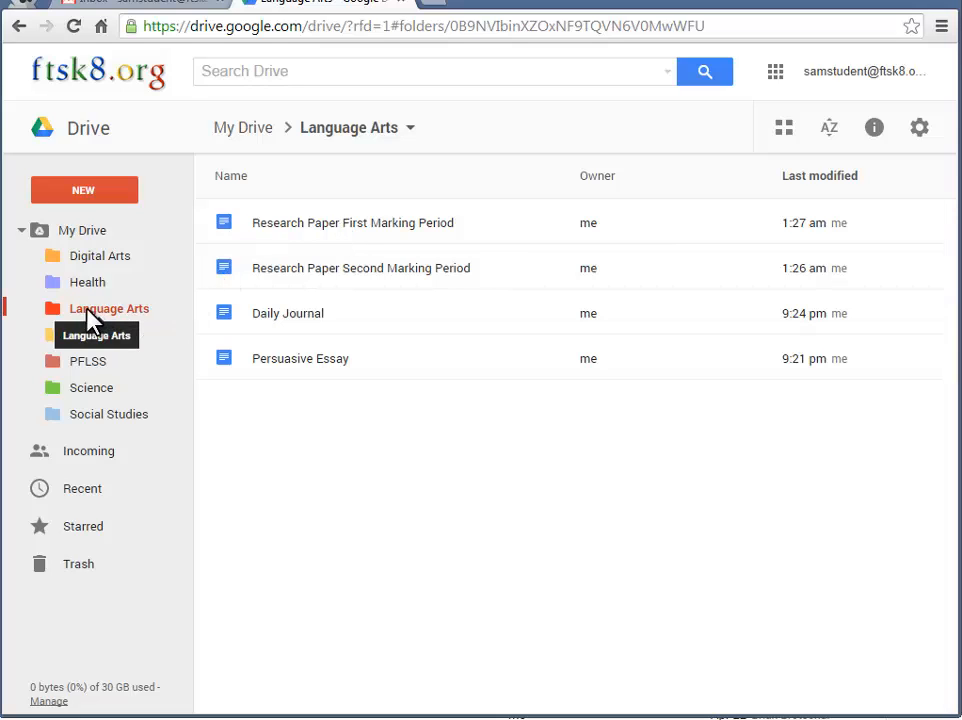
Inside Language Arts, add a new folder called 'Research Papers'
click(93, 192)
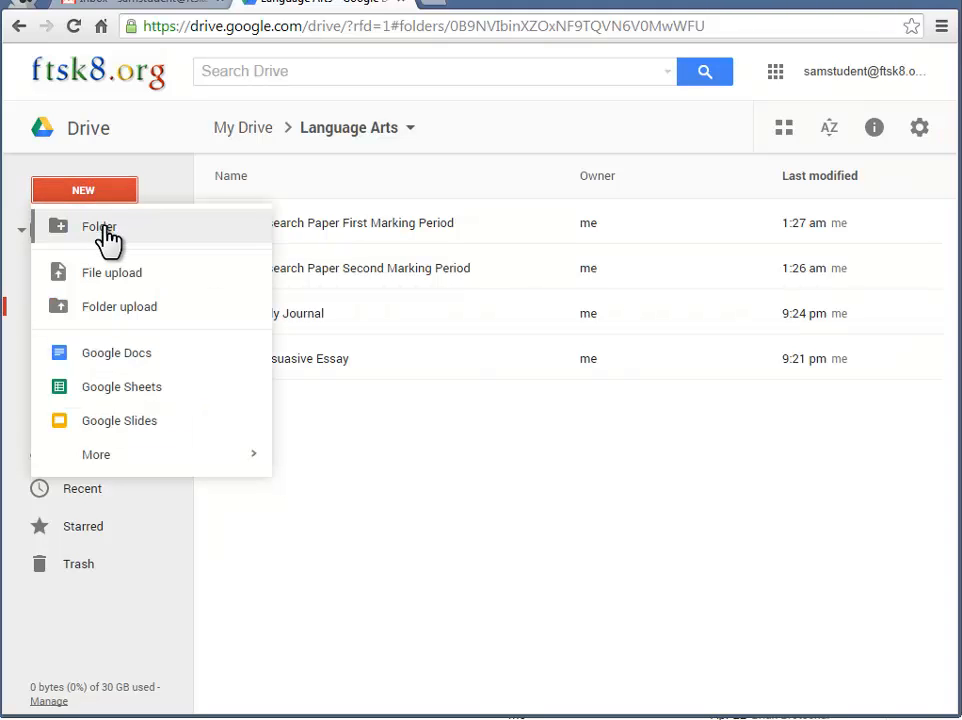
click(108, 224)
text(Re)
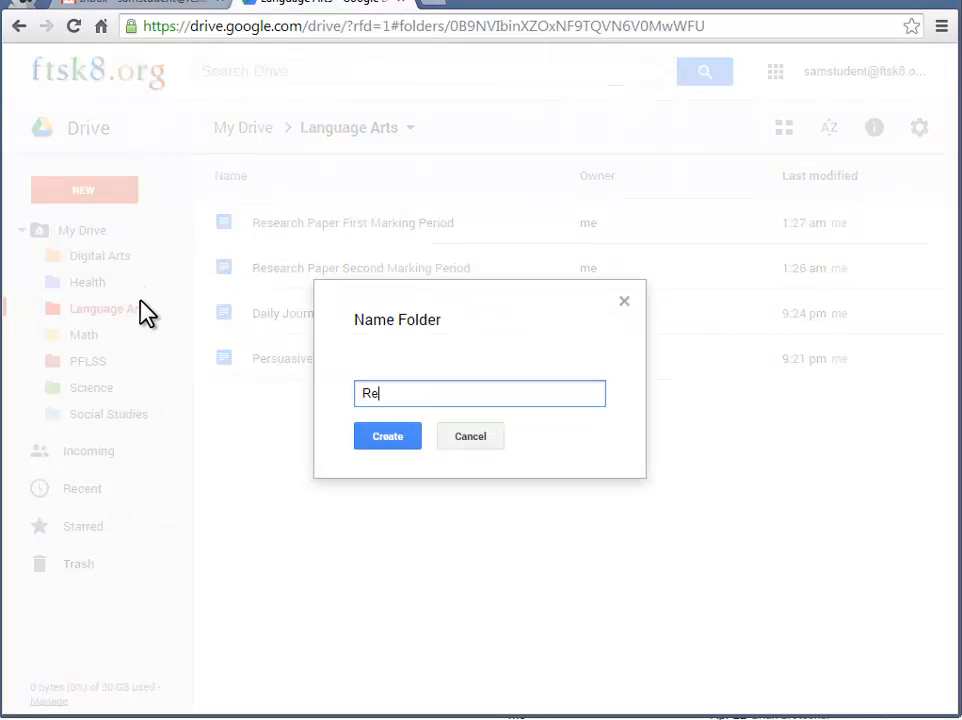
text(search Papers)
click(396, 436)
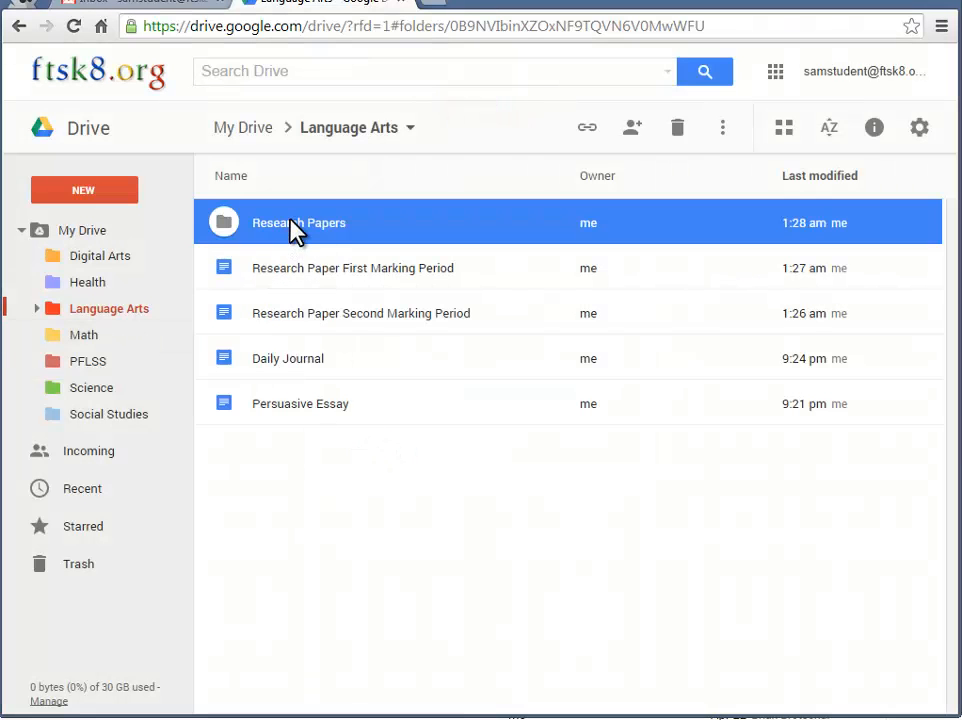
Move both research paper files into the Research Papers subfolder
click(38, 311)
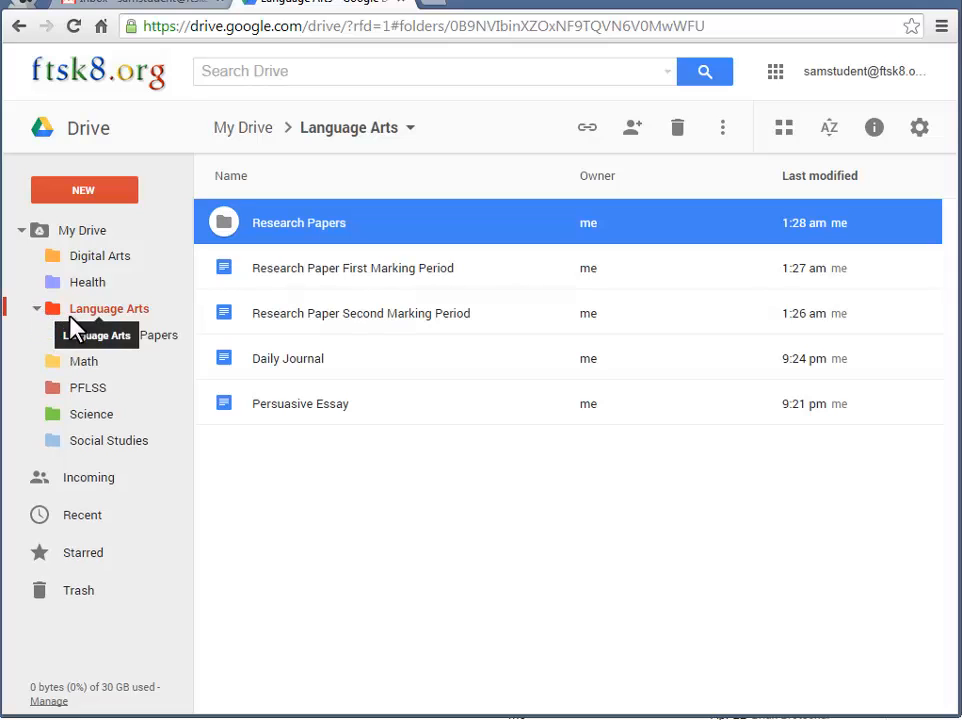
click(316, 313)
shift+click(312, 278)
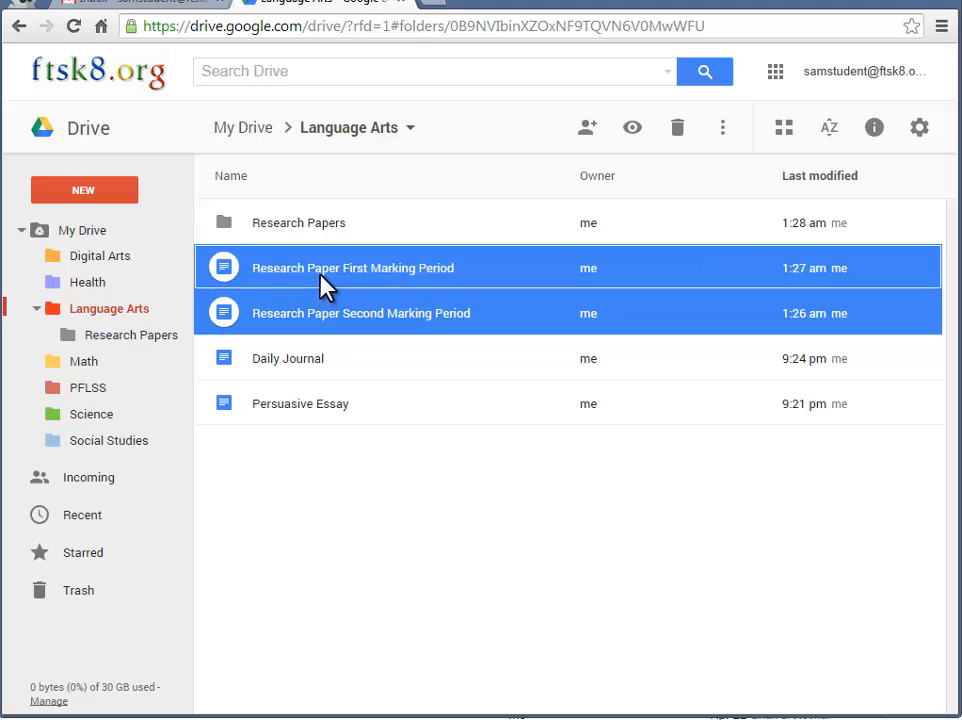
drag(308, 268, 308, 222)
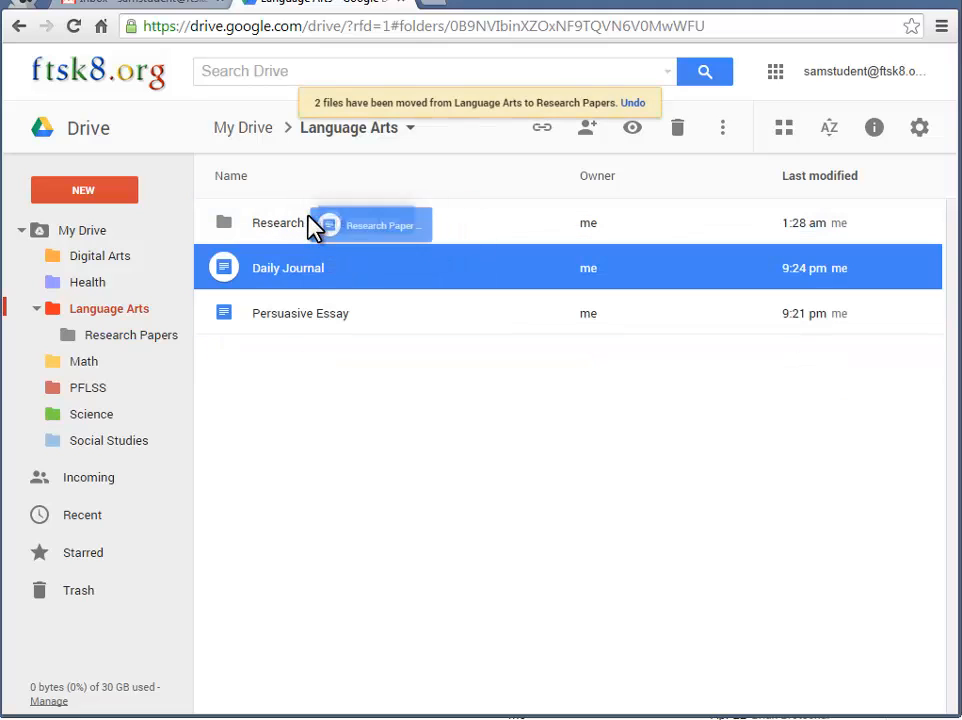
Check Research Papers, return to Language Arts, and collapse its sidebar tree
click(84, 340)
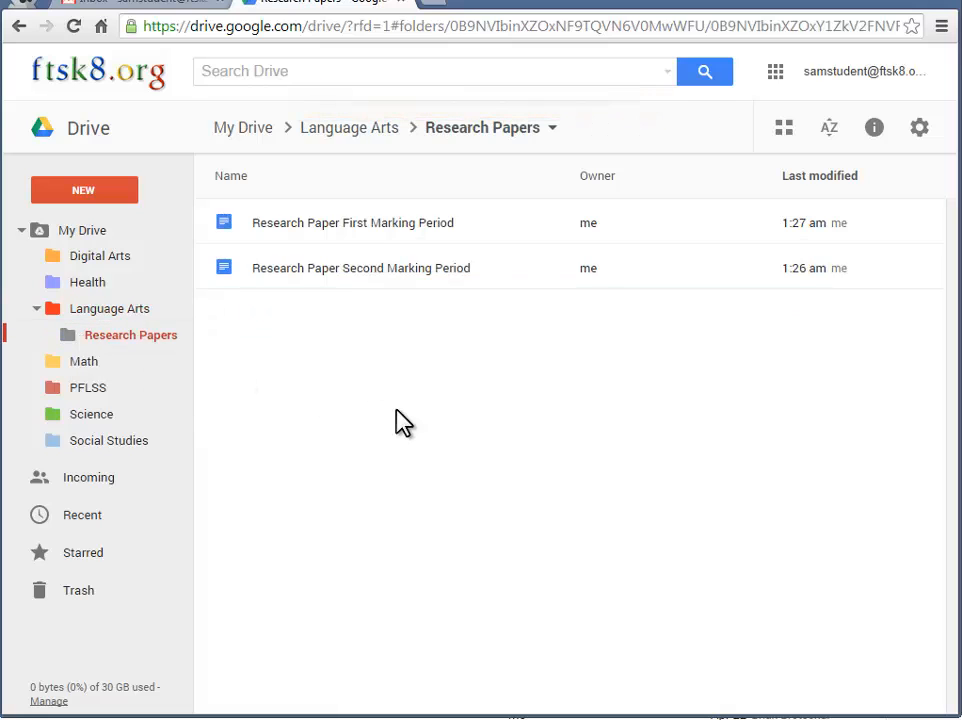
click(104, 311)
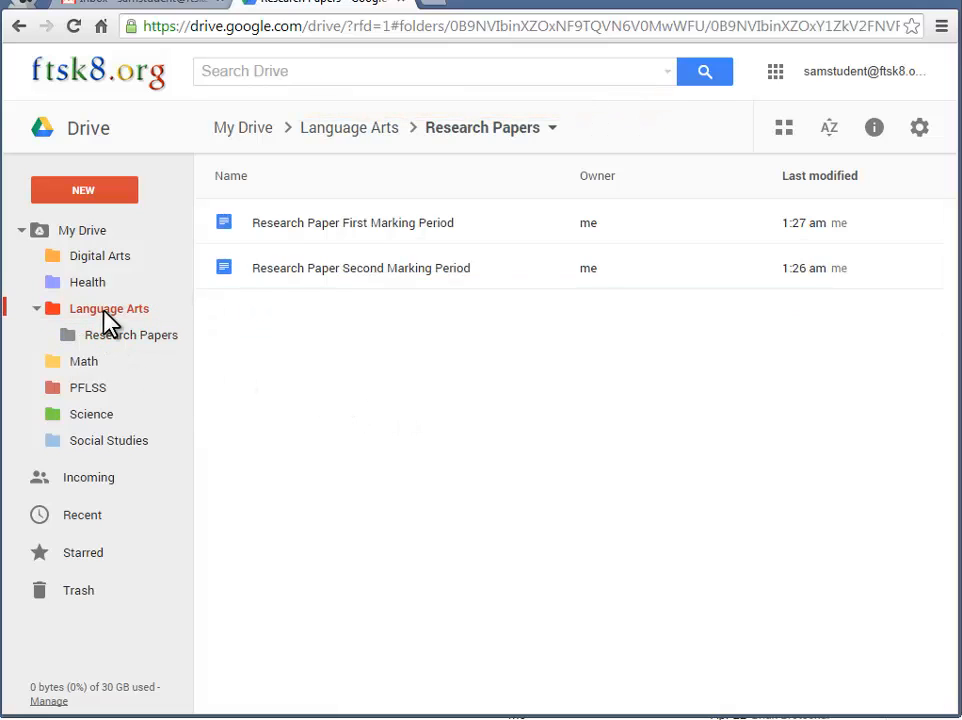
click(37, 309)
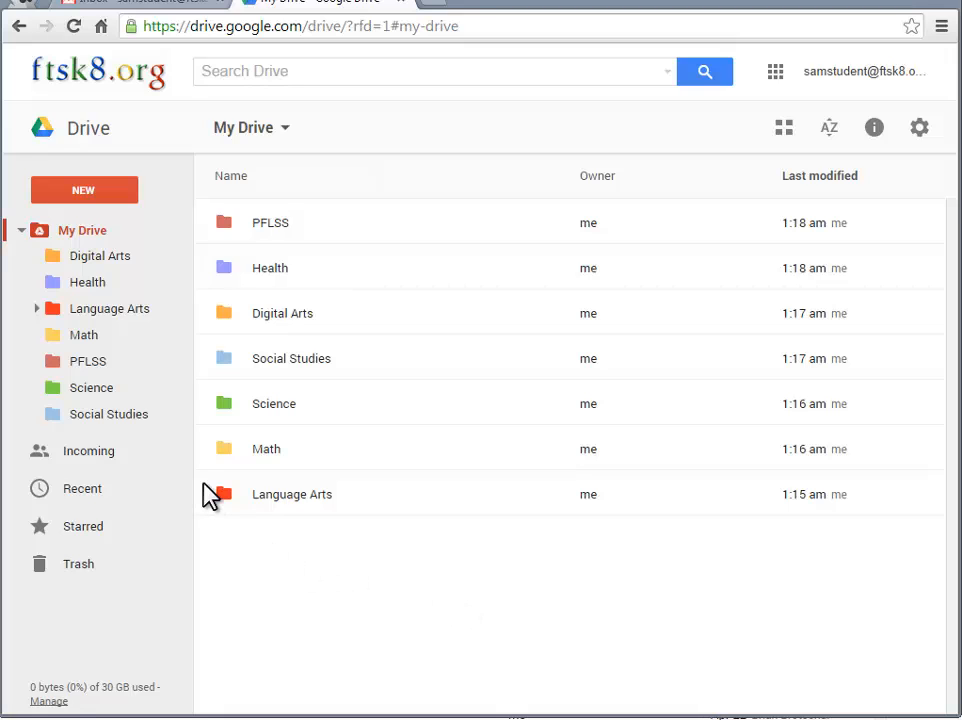
In PFLSS, add a new folder called 'Hand-In 16SStudent'
click(90, 364)
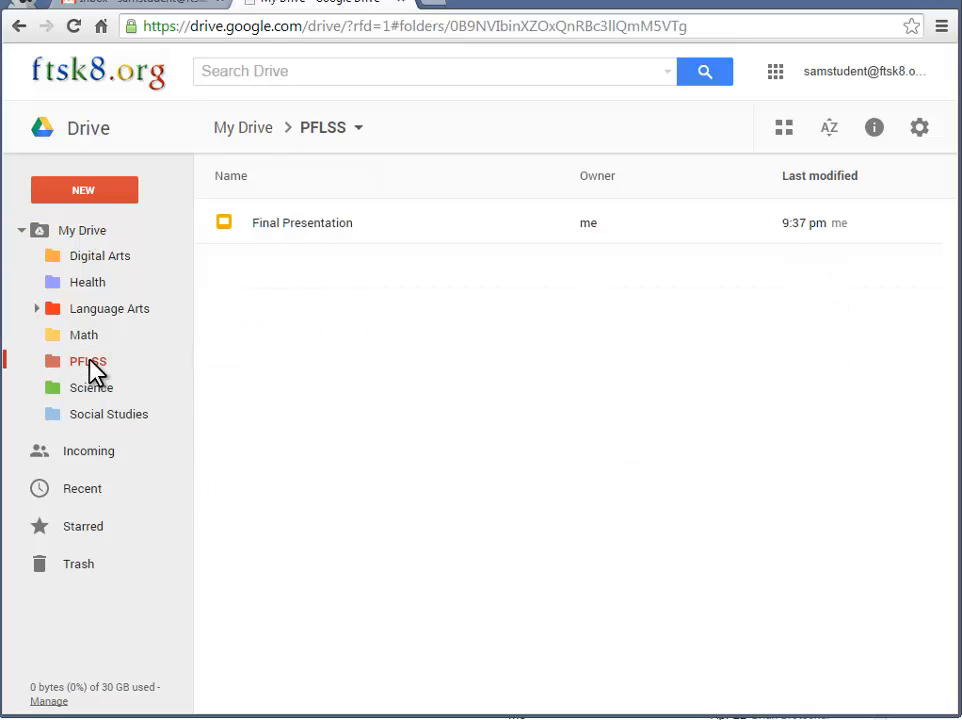
click(91, 195)
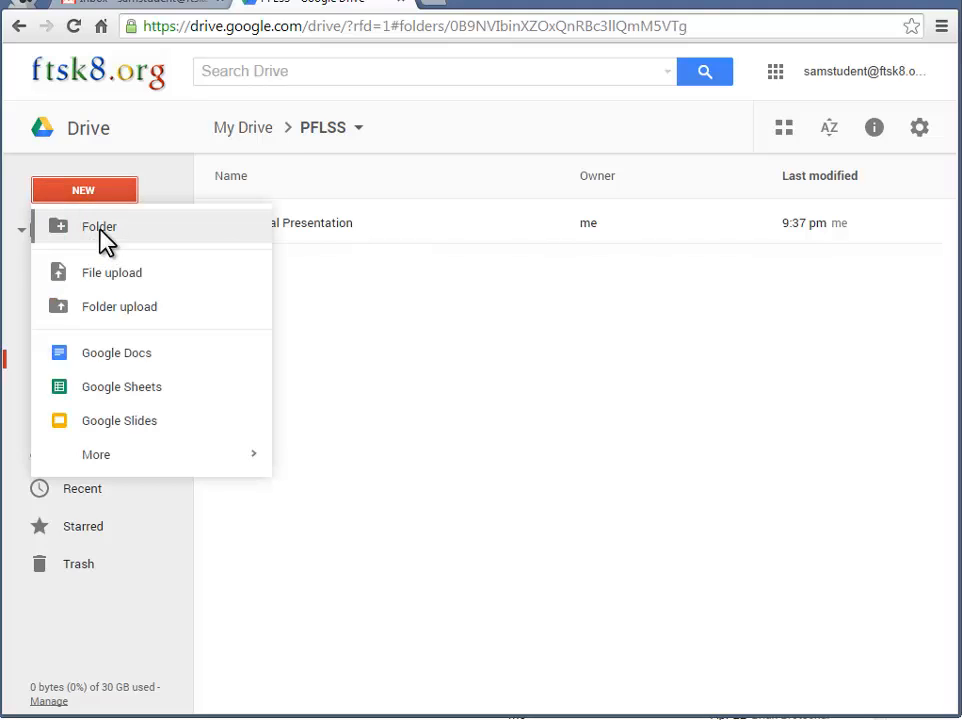
click(100, 228)
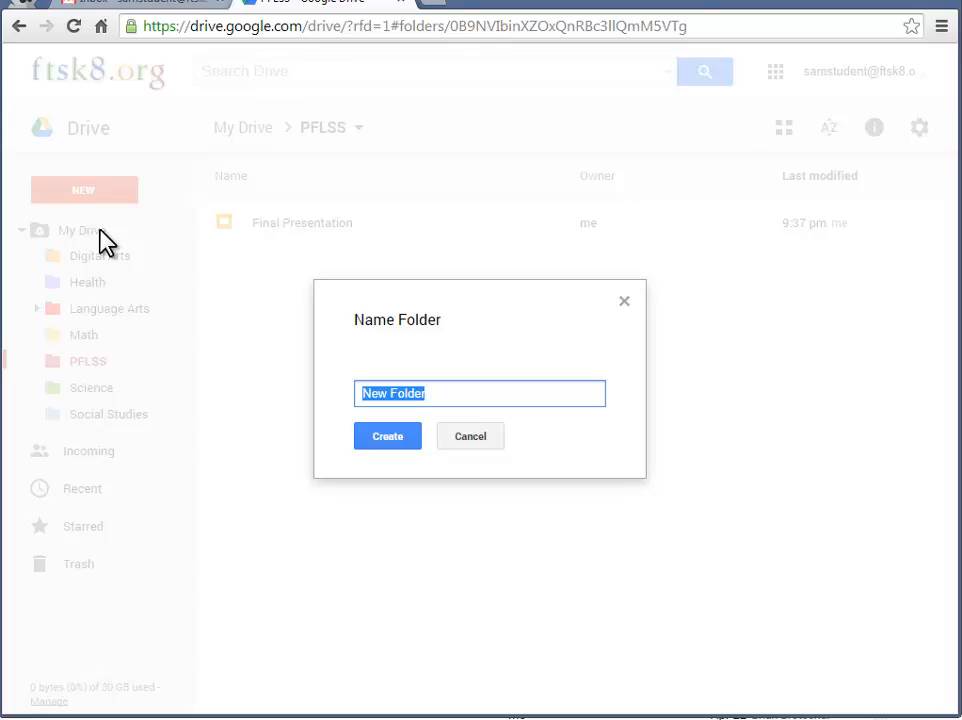
text(Hand-)
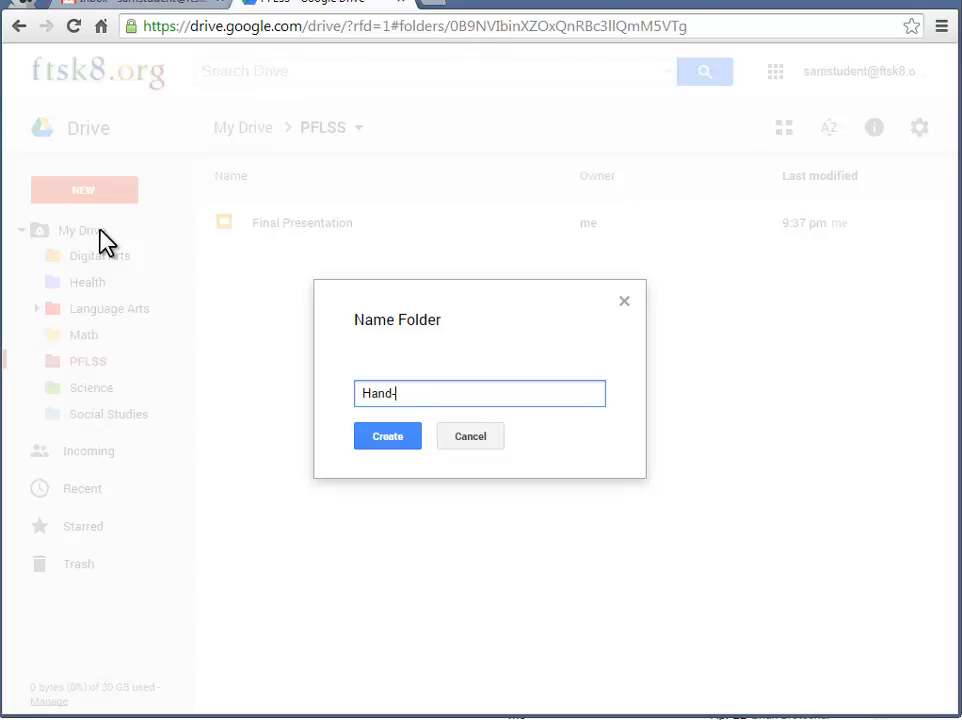
text(In)
text(16SStudent)
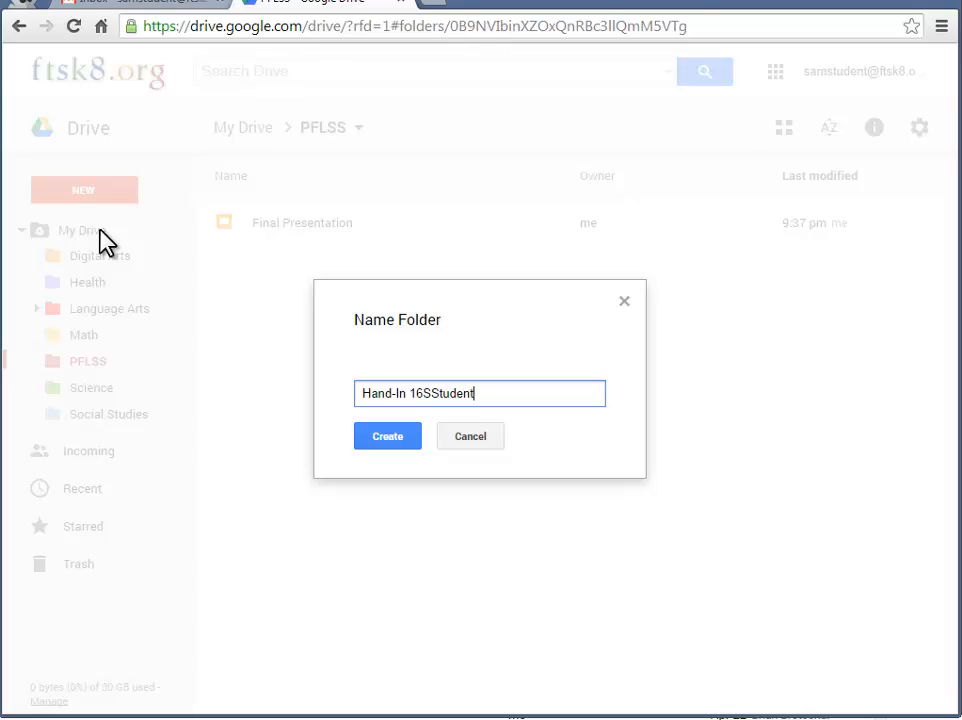
click(393, 440)
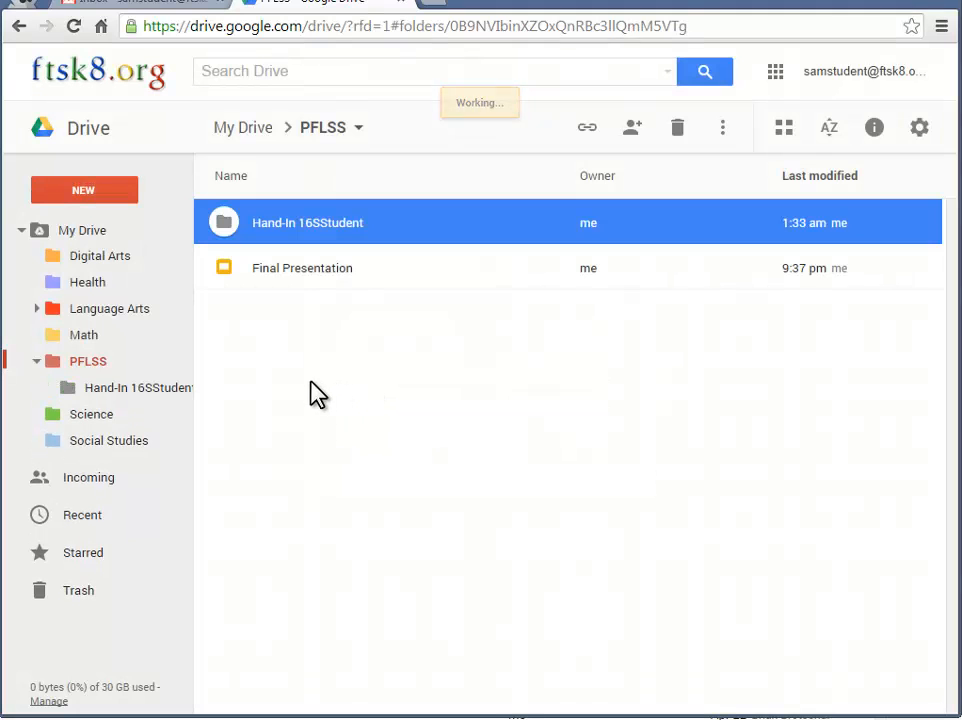
Share Hand-In 16SStudent with the teacher's pasted e-mail address as Can edit, with email notification unchecked
right_click(134, 388)
click(218, 136)
click(281, 527)
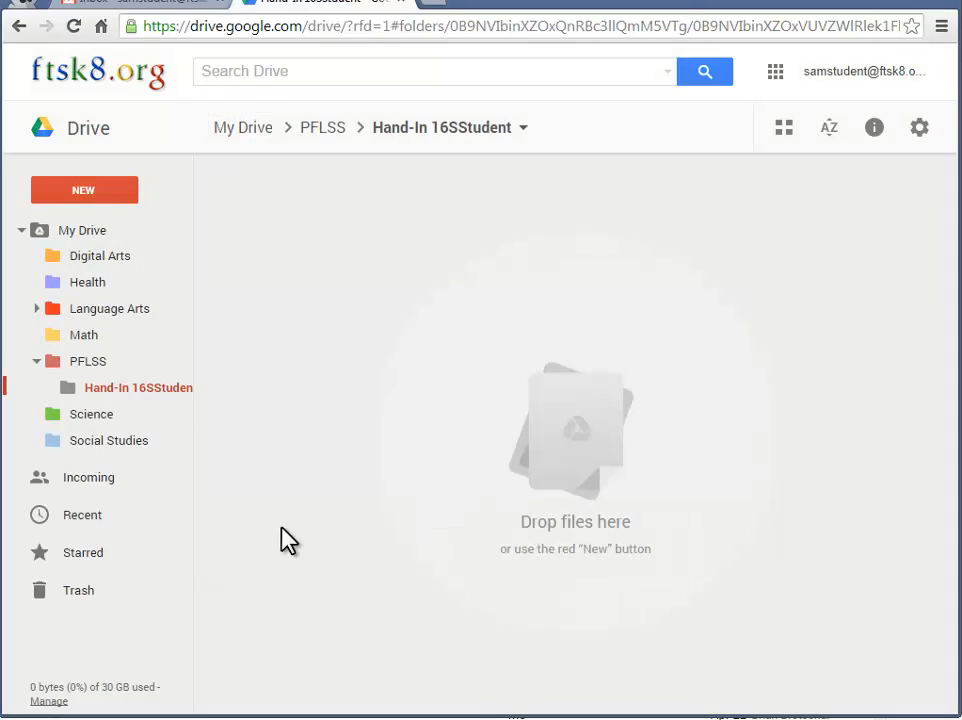
right_click(143, 390)
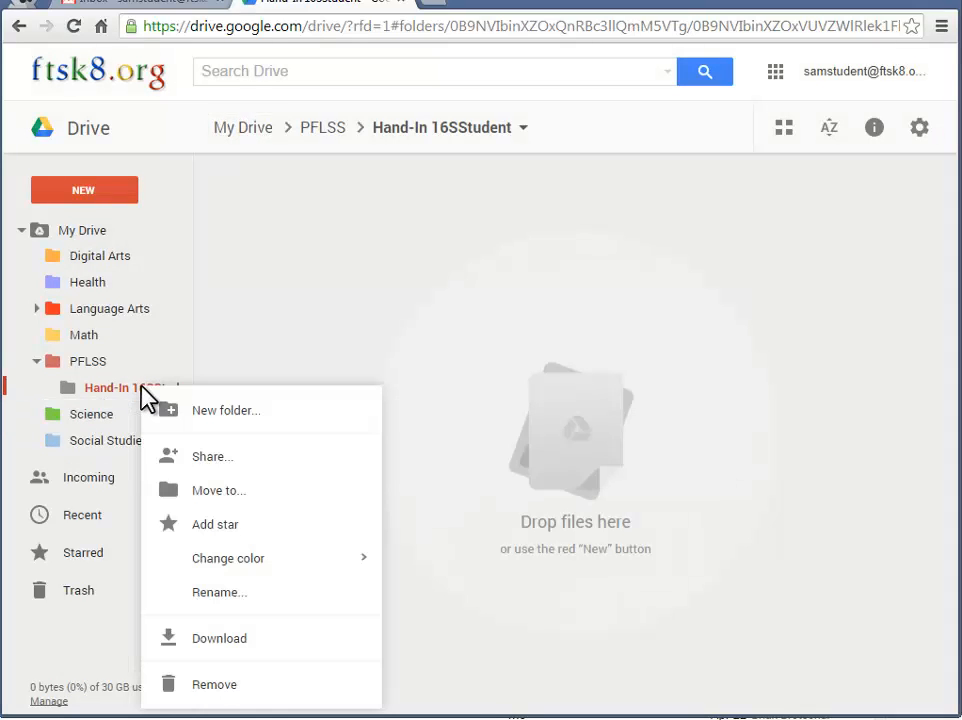
click(213, 462)
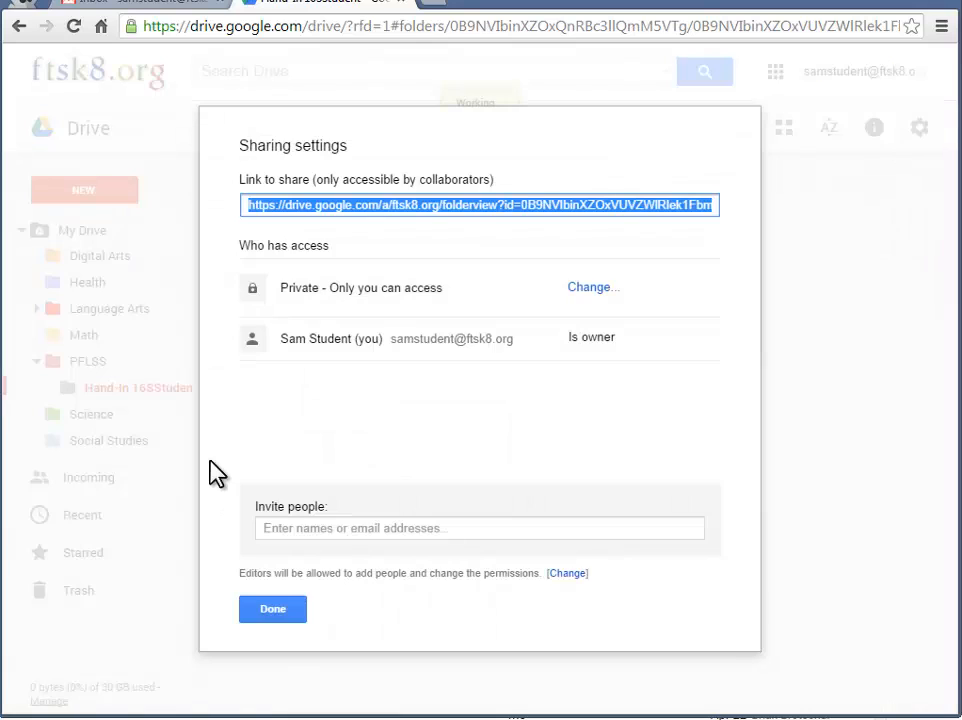
click(284, 527)
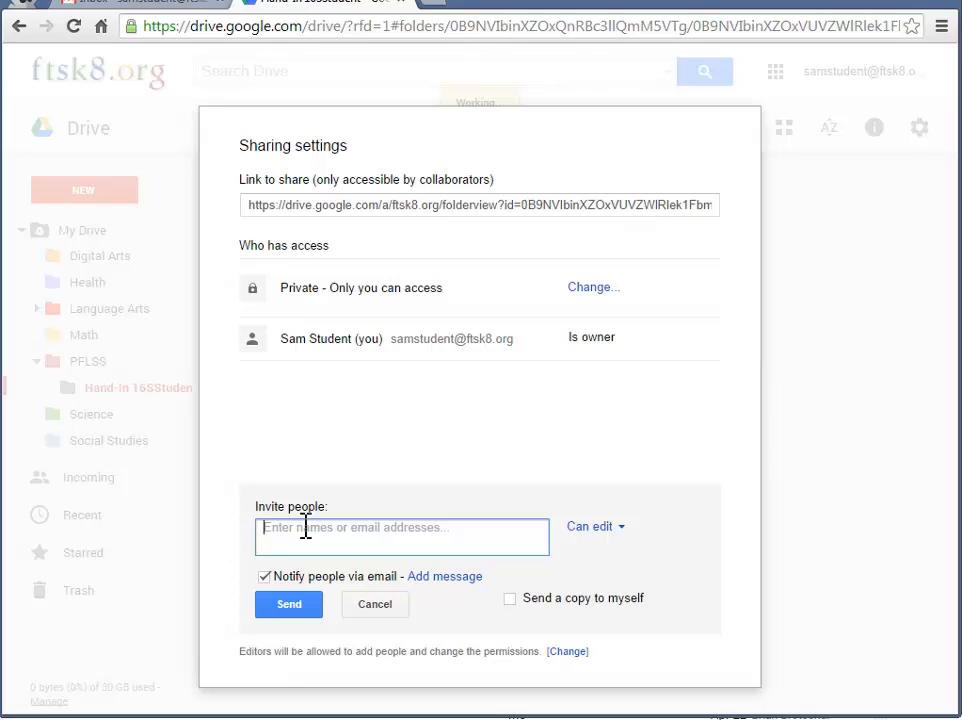
key(ctrl+v)
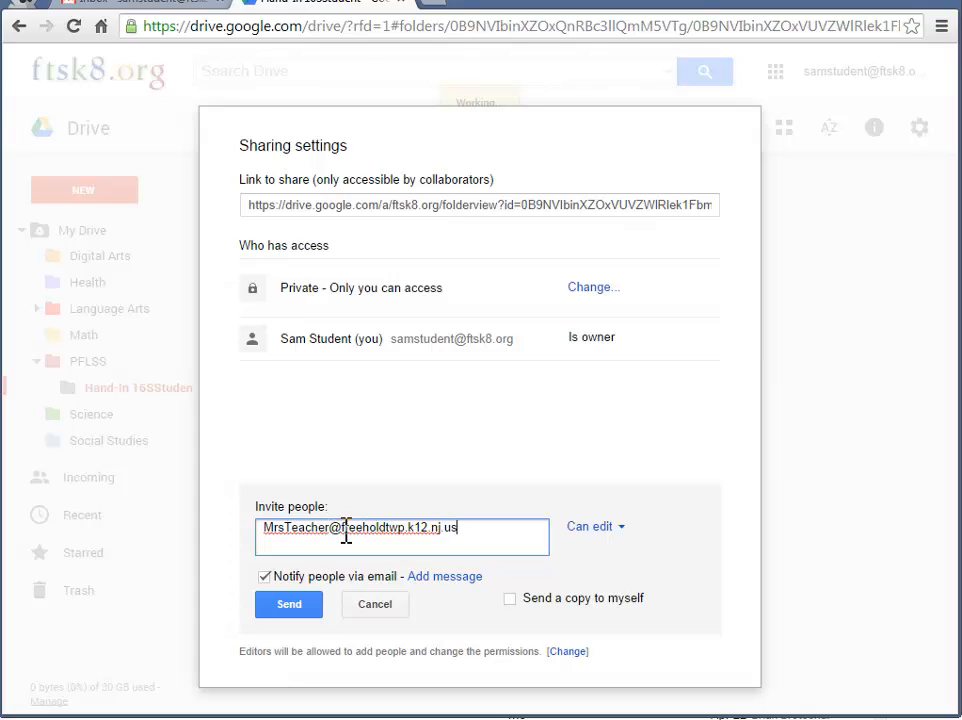
click(619, 530)
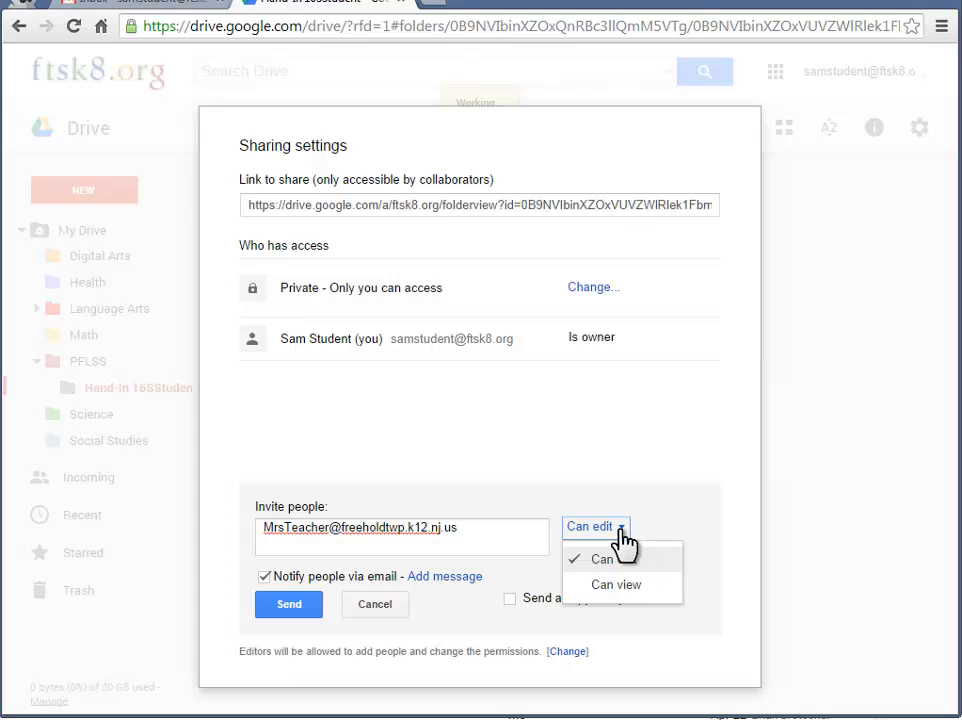
click(612, 560)
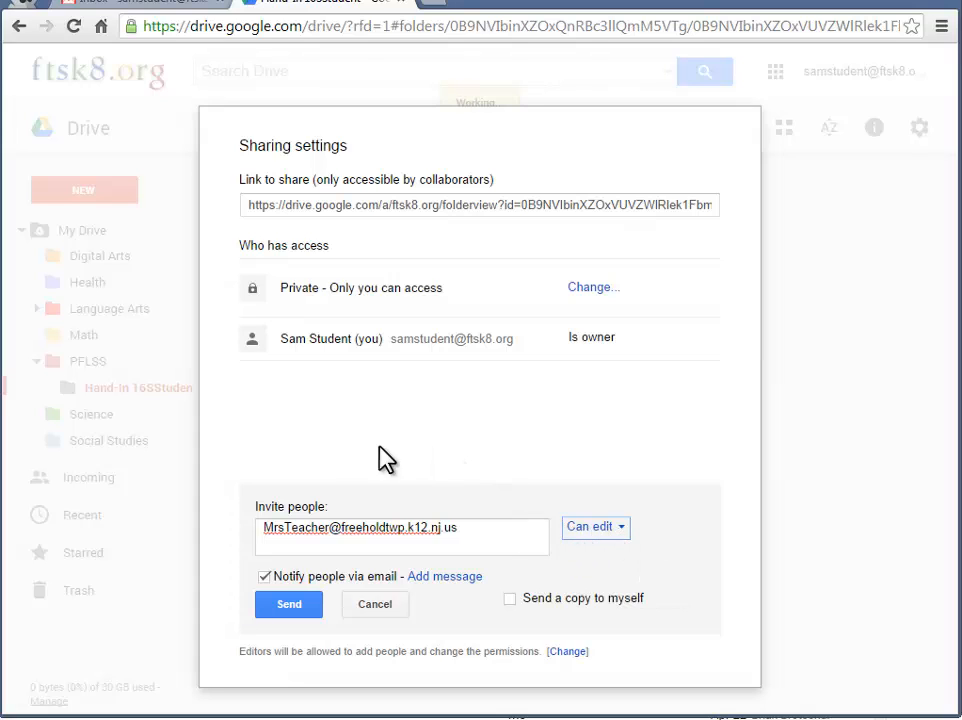
click(264, 578)
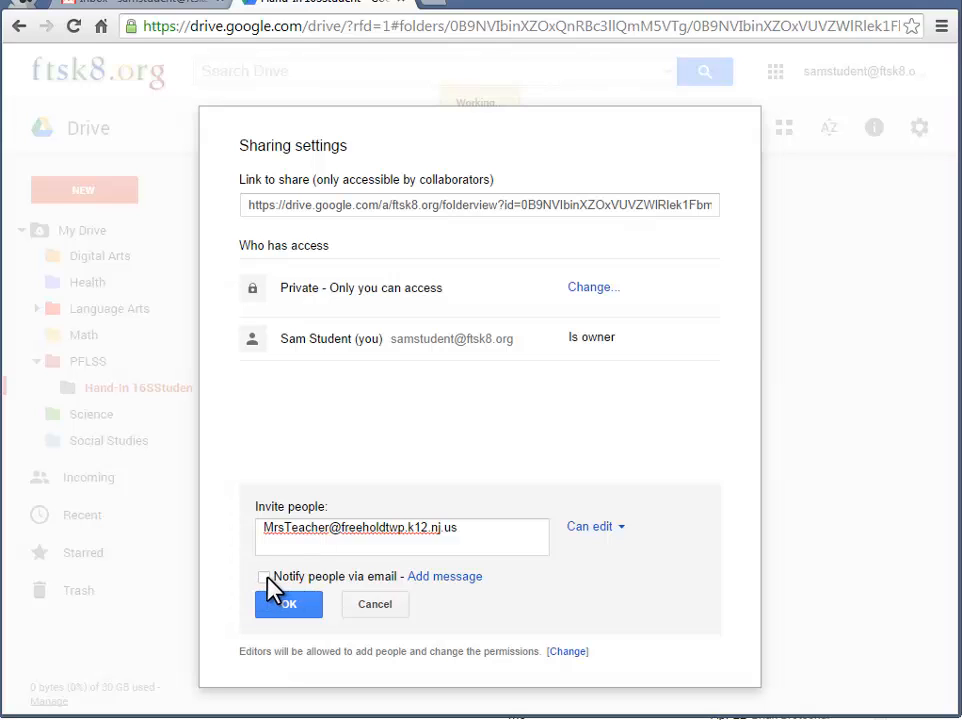
click(289, 603)
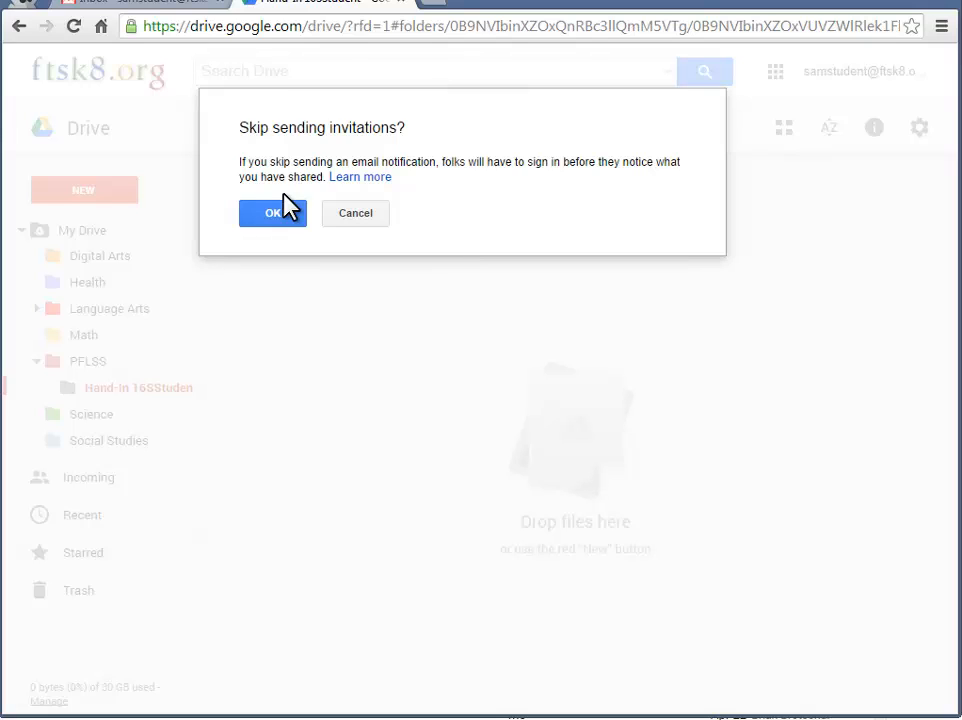
Confirm skipping the invitation and sharing with the outside-domain teacher, then close Sharing settings
click(273, 212)
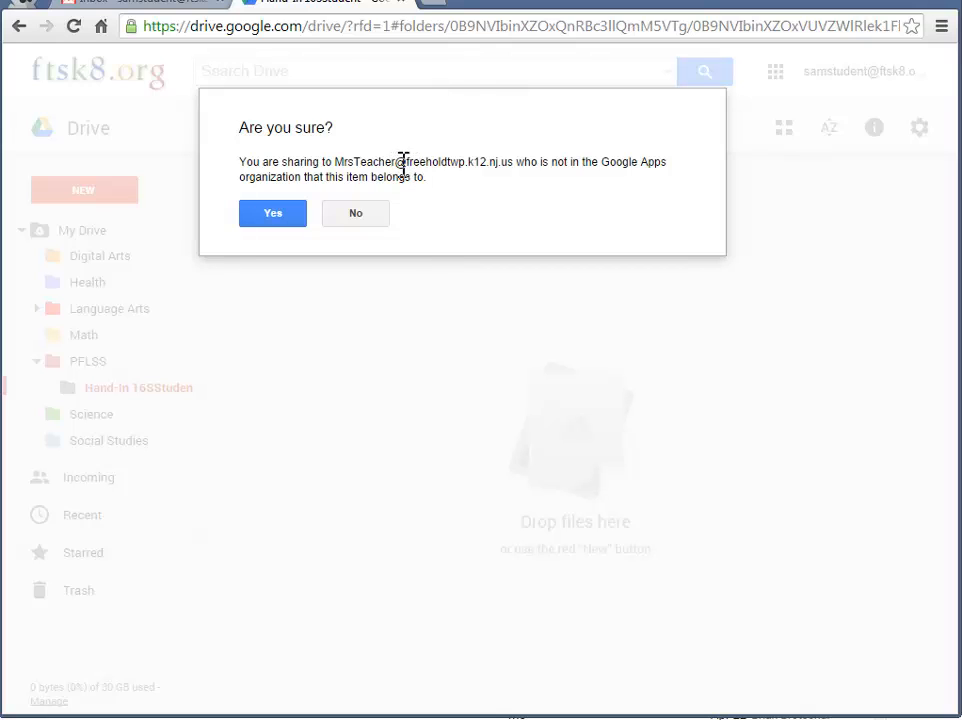
drag(396, 165, 518, 168)
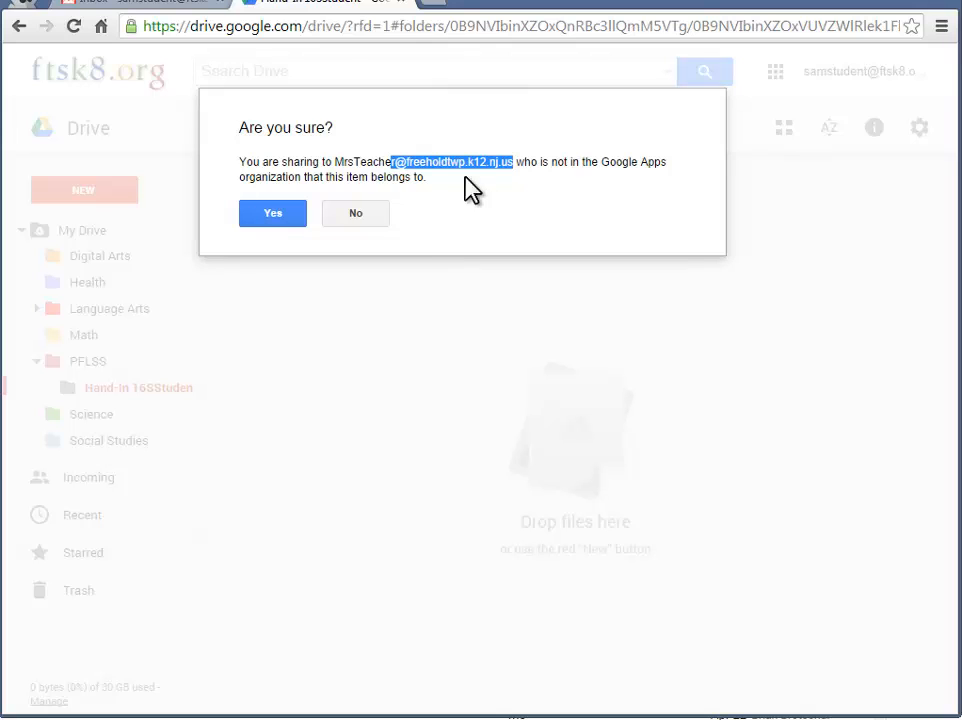
click(278, 218)
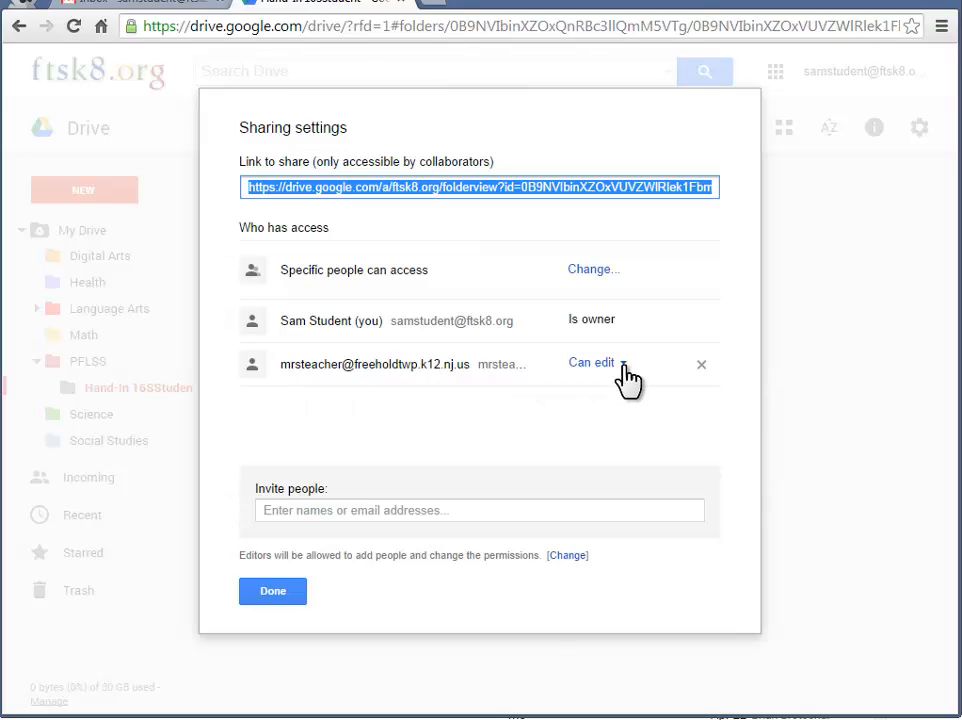
click(276, 596)
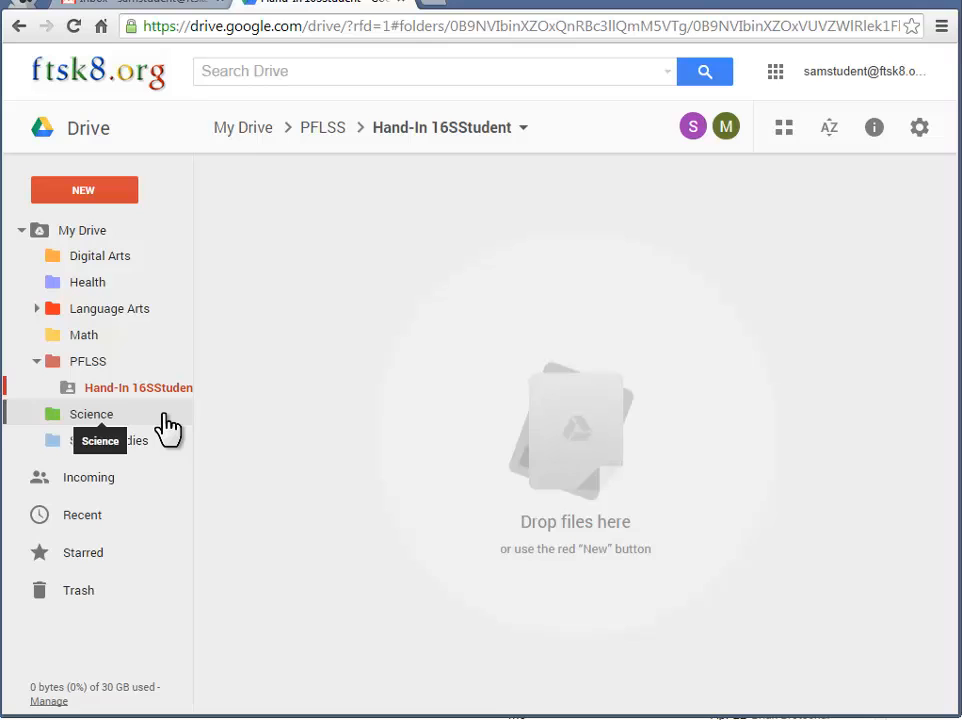
Move Final Presentation from PFLSS into the shared Hand-In 16SStudent folder
click(93, 363)
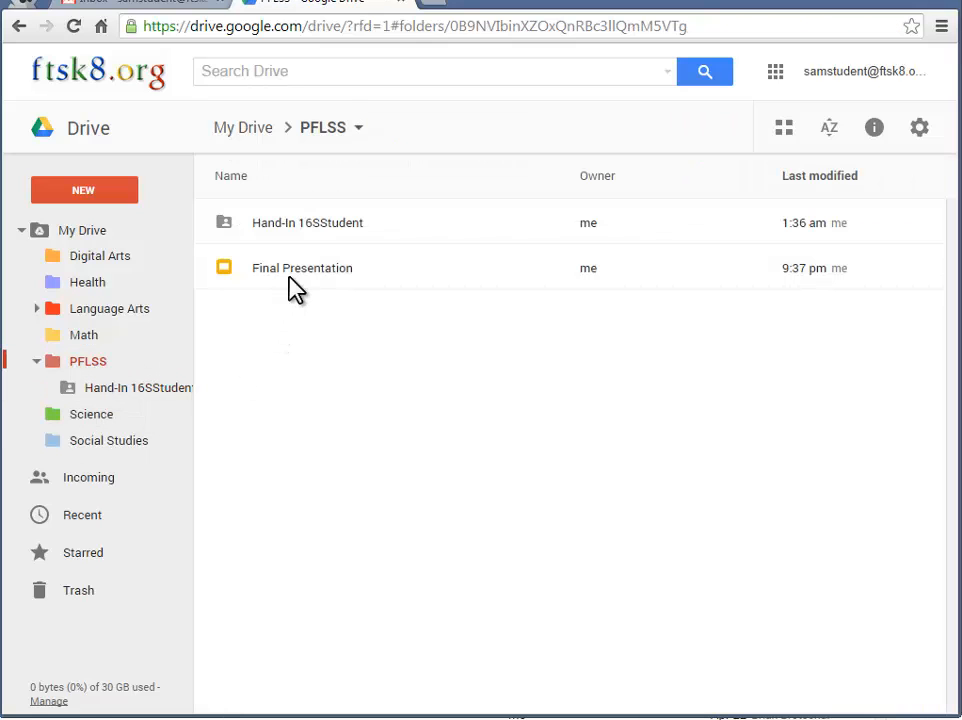
drag(301, 268, 97, 393)
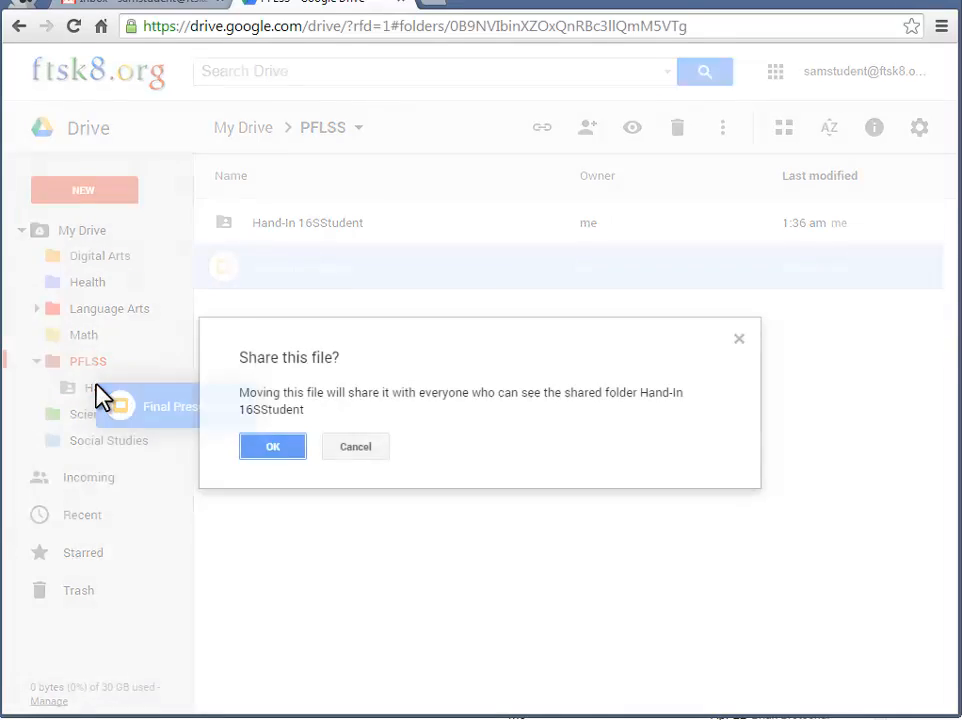
click(269, 451)
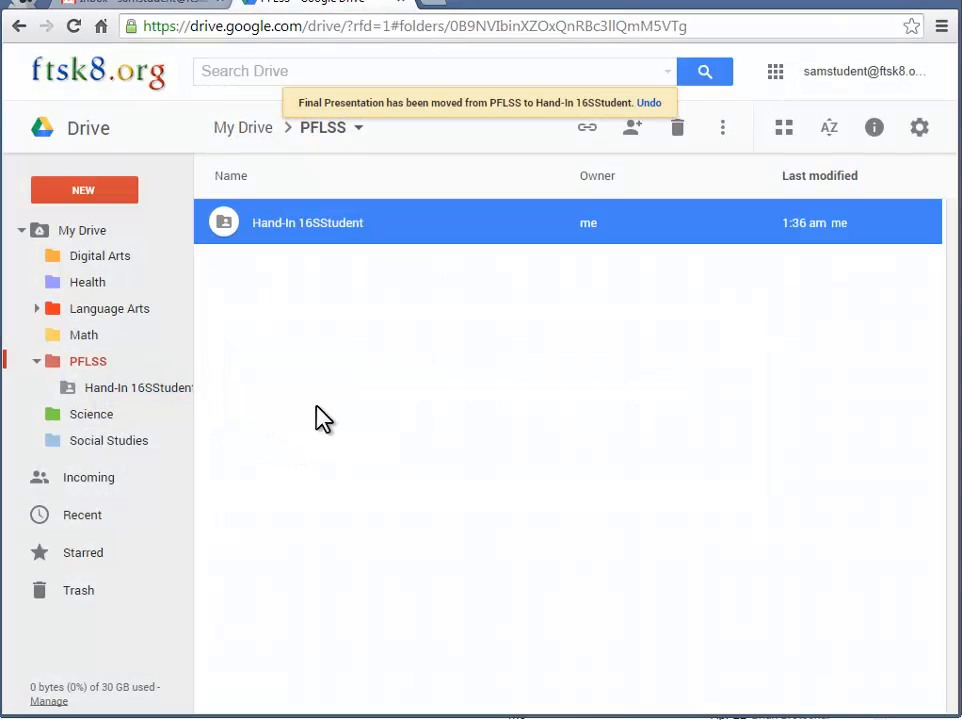